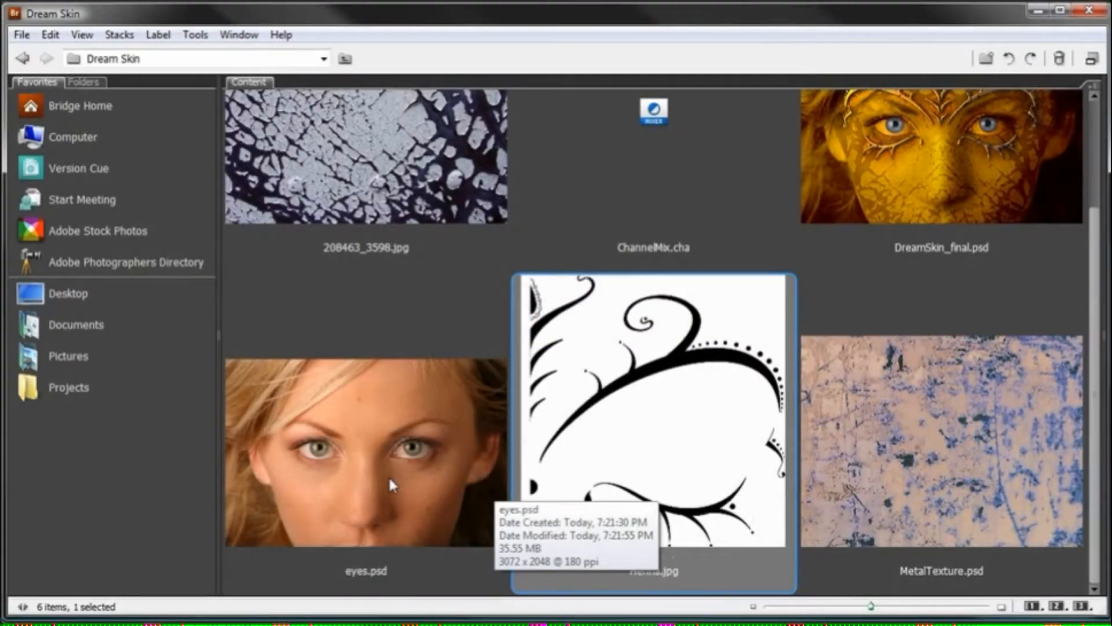
# - Open eyes.psd and 208463_3598.jpg from the Dream Skin folder in Photoshop
pyautogui.click(391, 486)
pyautogui.doubleClick(389, 480)
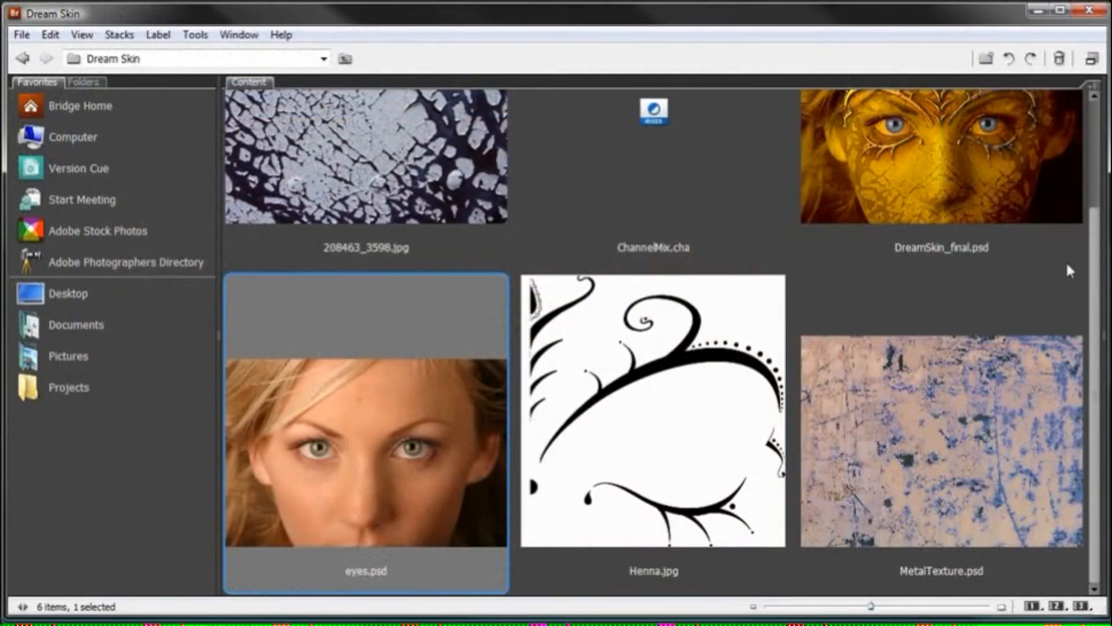
pyautogui.scroll(3, 1093, 264)
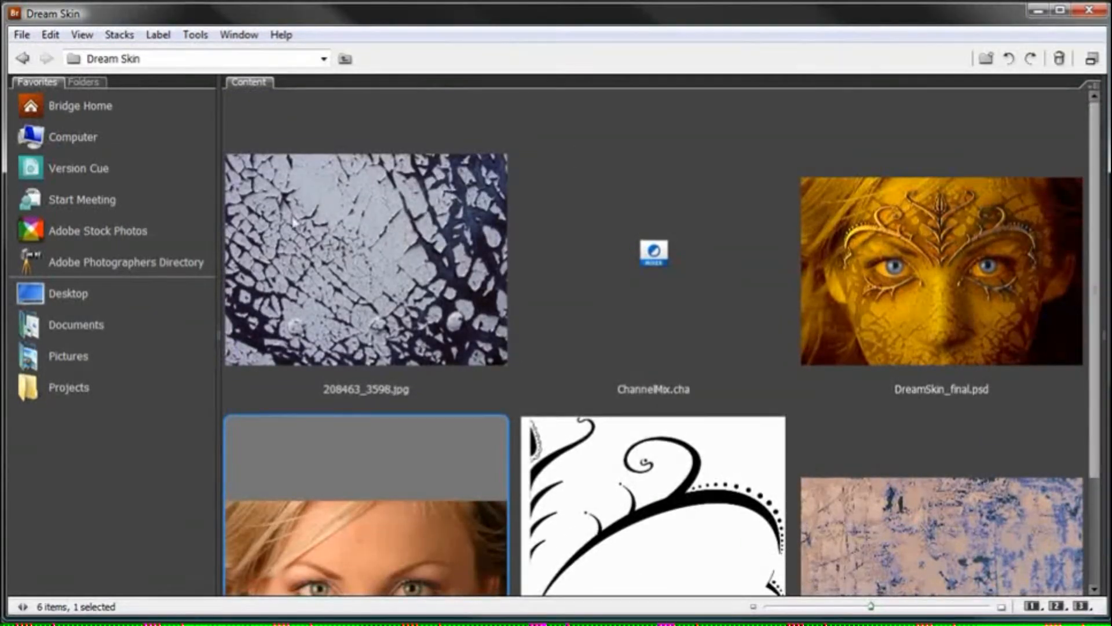
pyautogui.click(386, 299)
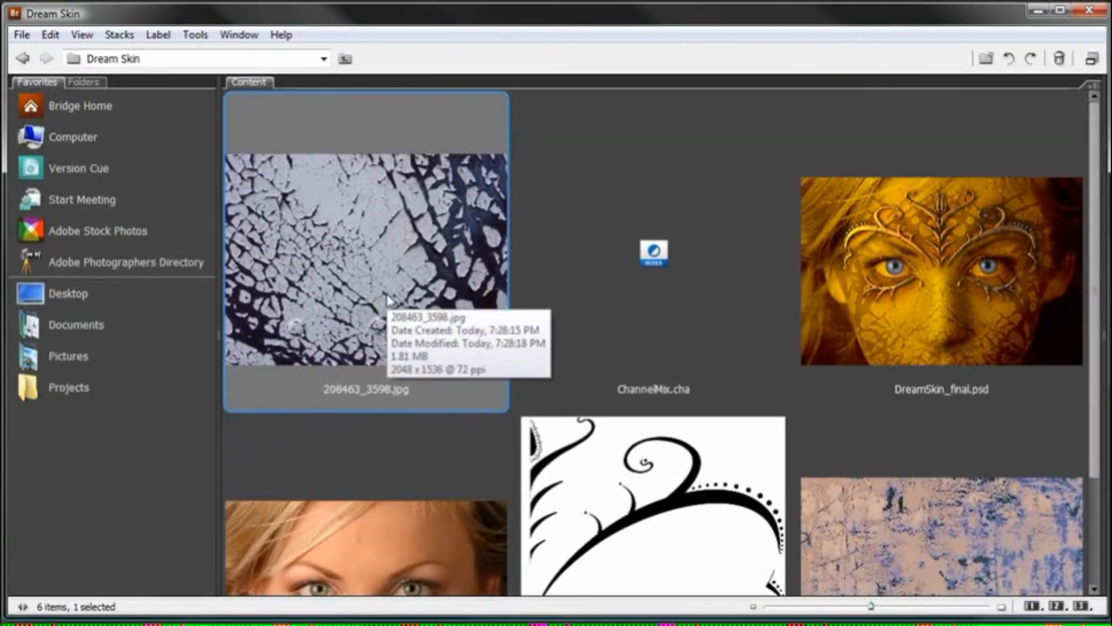
pyautogui.click(938, 606)
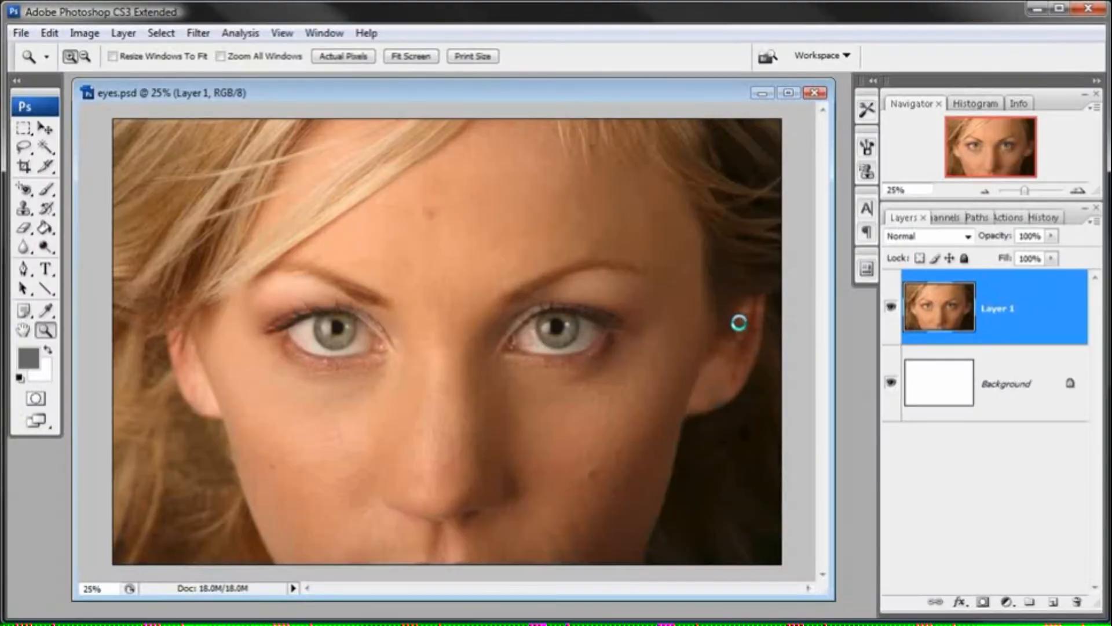
# - Copy the 208463_3598.jpg cracked texture into eyes.psd as a new layer and place it over the face
pyautogui.press('v')
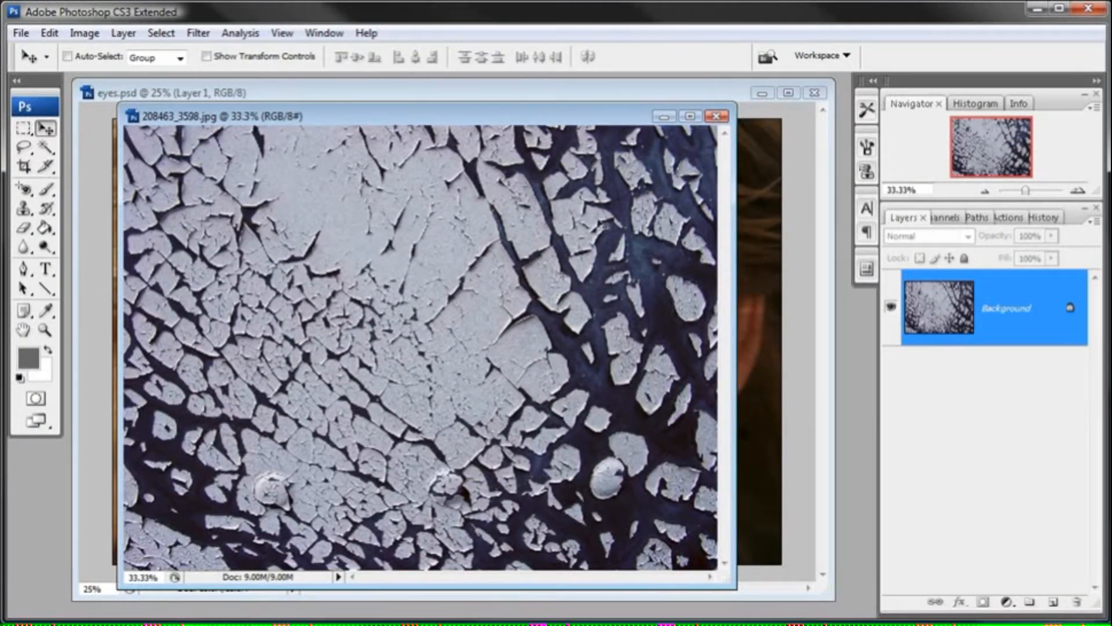
pyautogui.moveTo(585, 118); pyautogui.dragTo(582, 374)
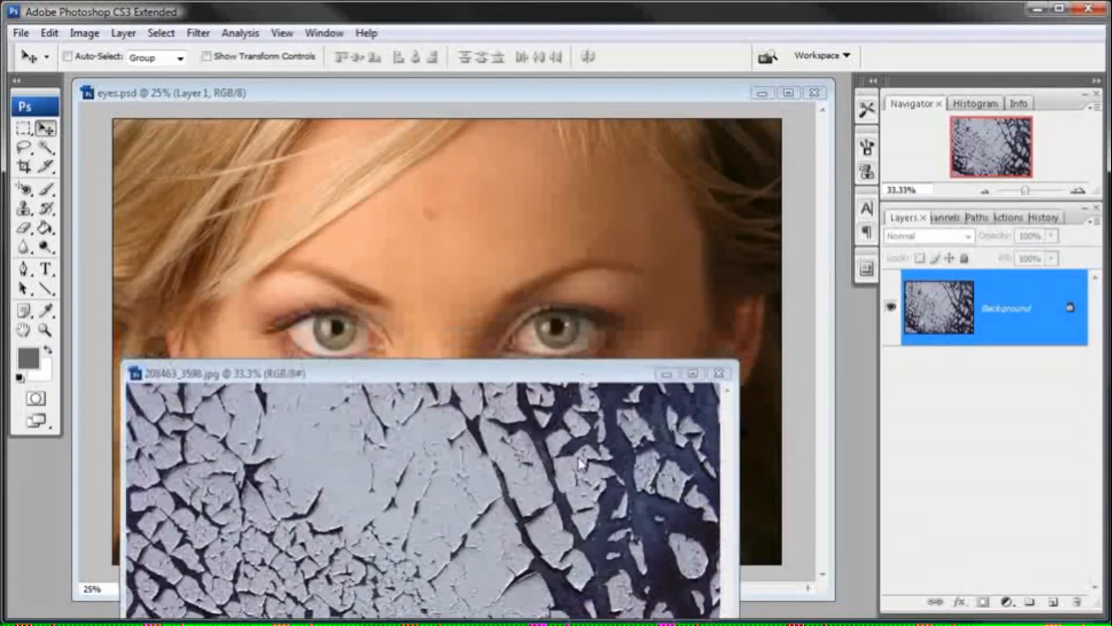
pyautogui.moveTo(581, 463); pyautogui.dragTo(580, 466)
pyautogui.moveTo(220, 467); pyautogui.dragTo(194, 113)
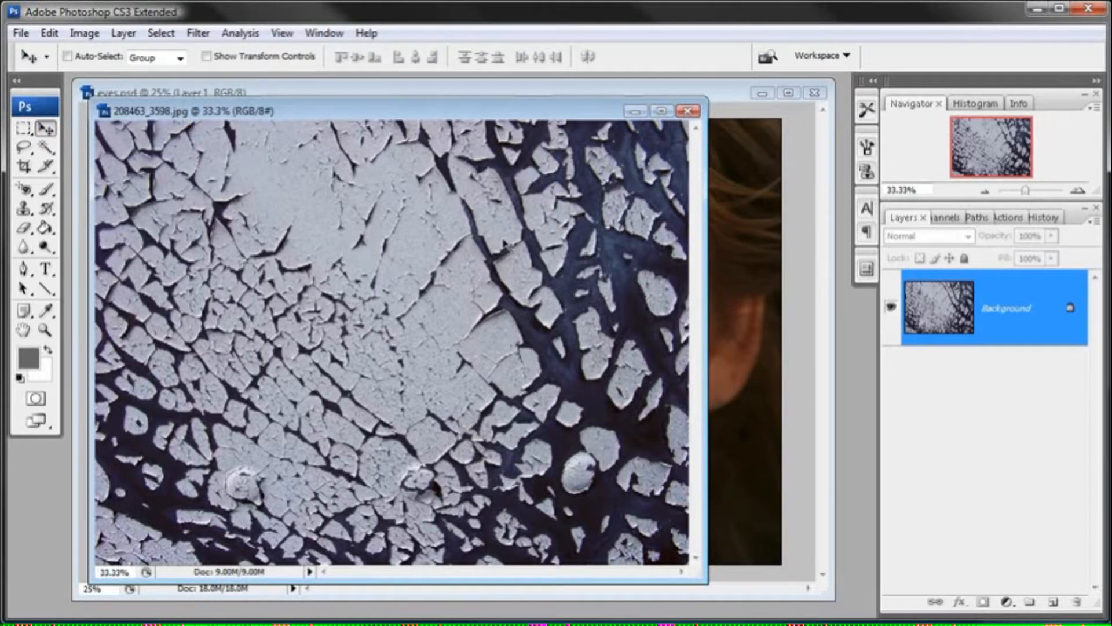
pyautogui.moveTo(572, 223); pyautogui.dragTo(745, 172)
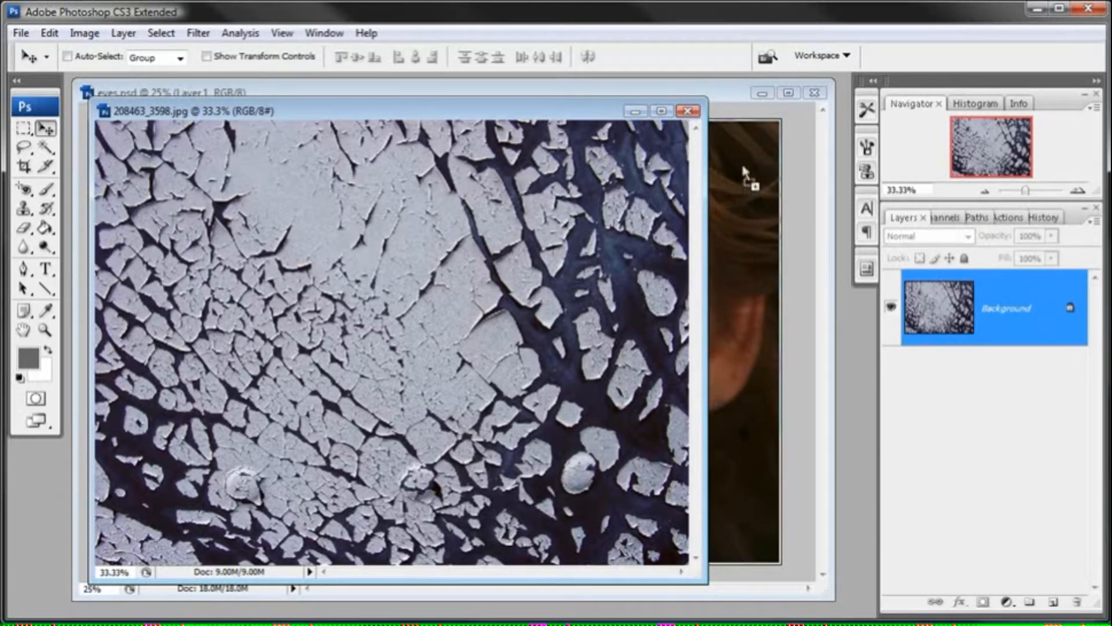
pyautogui.moveTo(760, 135); pyautogui.dragTo(730, 172)
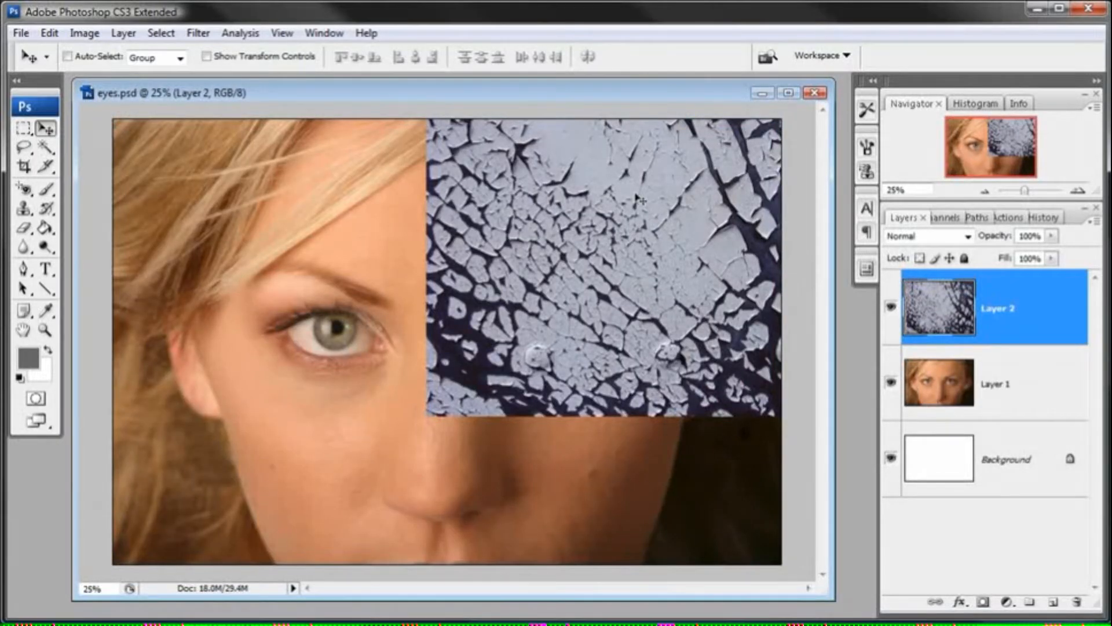
pyautogui.moveTo(579, 206); pyautogui.dragTo(425, 265)
# - Rename the cracked texture layer to "Face Texture" and the portrait layer to "Eyes"
pyautogui.doubleClick(1001, 309)
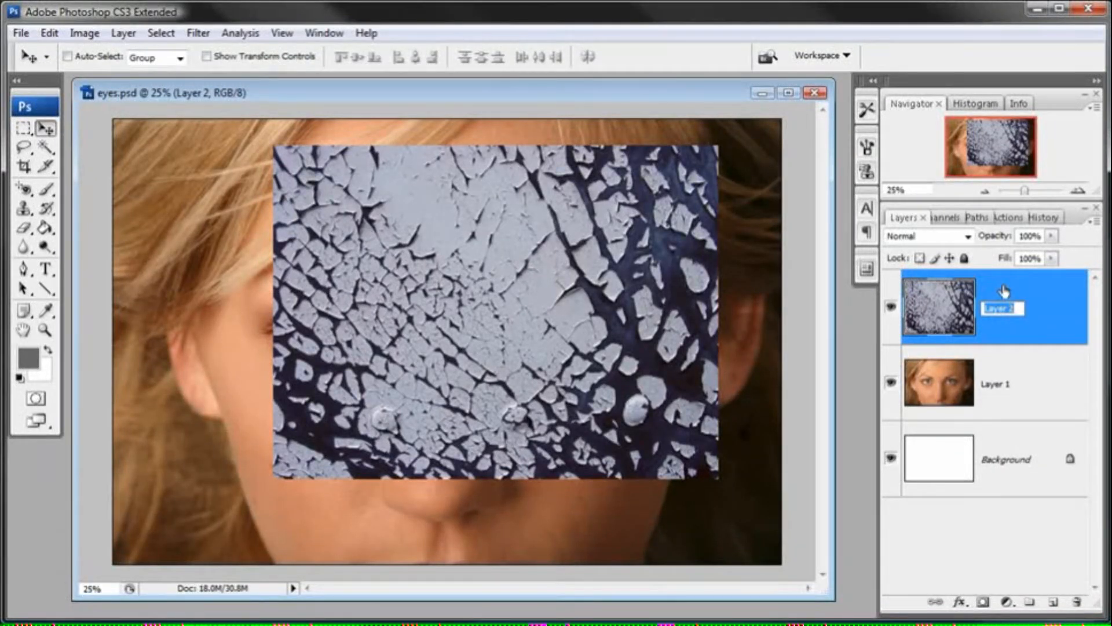
pyautogui.write('Face Texture')
pyautogui.press('Return')
pyautogui.doubleClick(1000, 384)
pyautogui.write('Eyes')
pyautogui.press('Return')
# - Reposition the Face Texture layer to cover the face from above the eyebrows to the image's lower edge
pyautogui.click(1006, 308)
pyautogui.moveTo(548, 205); pyautogui.dragTo(495, 226)
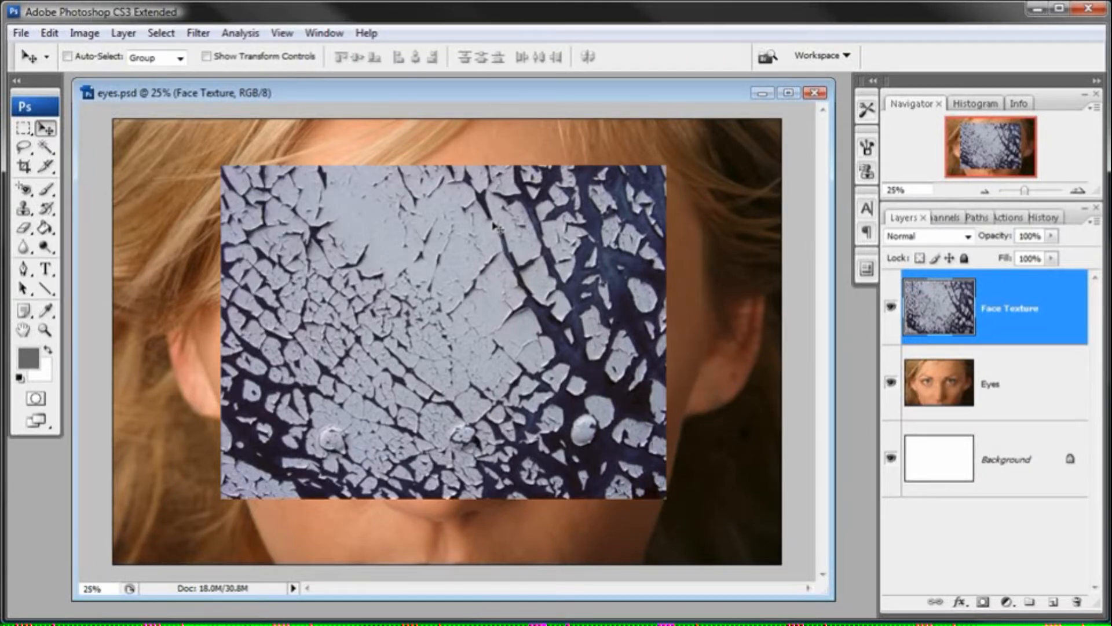
pyautogui.moveTo(431, 232); pyautogui.dragTo(439, 254)
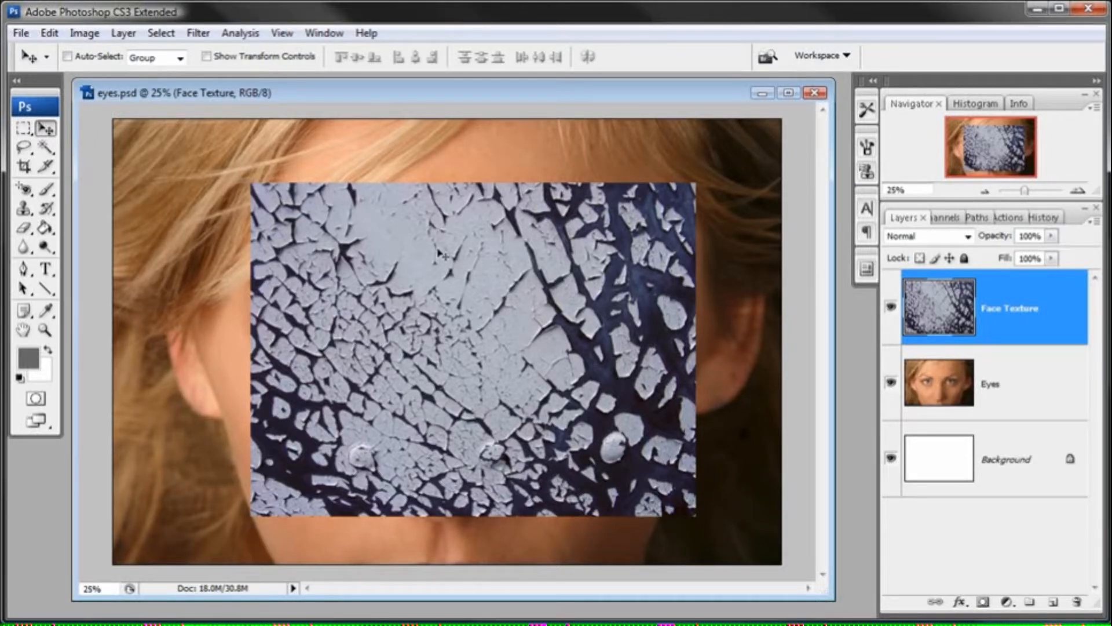
pyautogui.moveTo(460, 291); pyautogui.dragTo(482, 339)
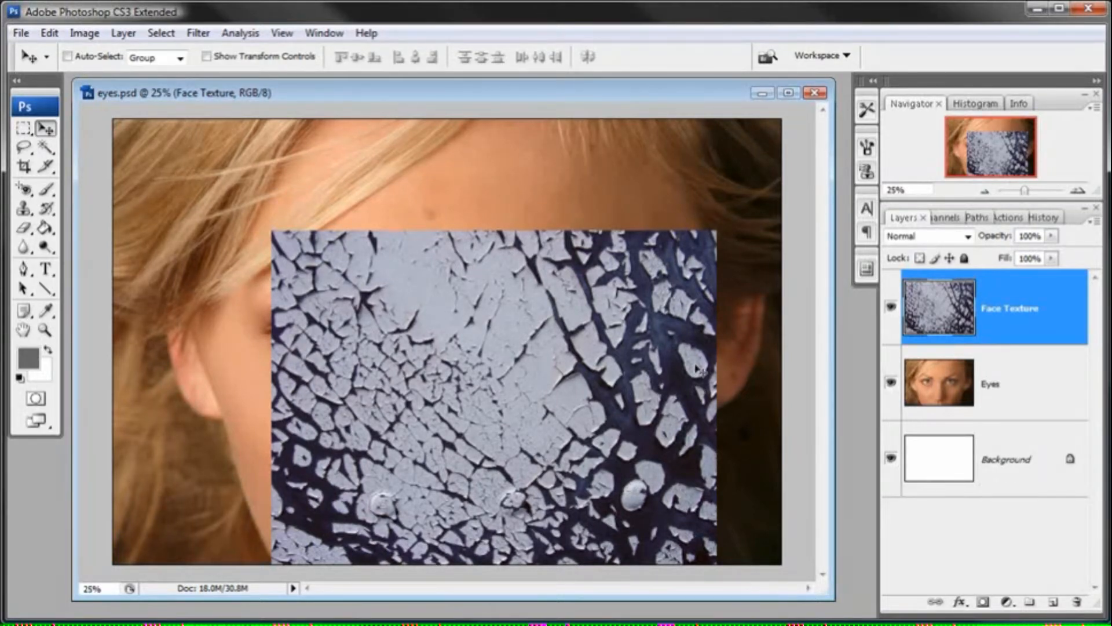
pyautogui.moveTo(663, 398)
pyautogui.mouseDown()
pyautogui.moveTo(663, 388)
pyautogui.moveTo(664, 398)
pyautogui.mouseUp()
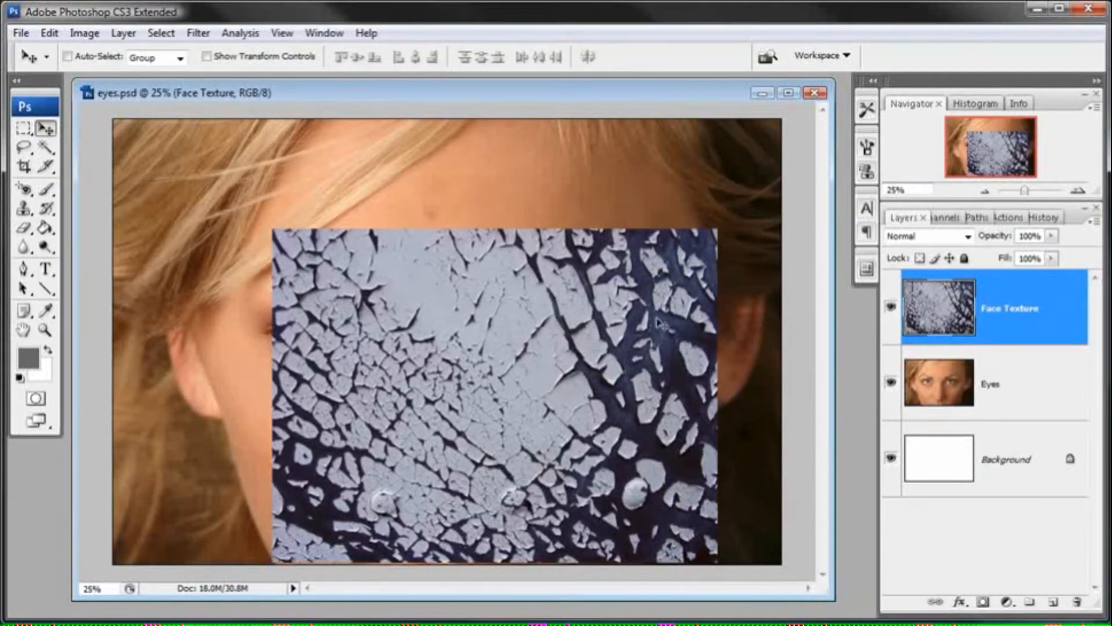
pyautogui.moveTo(646, 354); pyautogui.dragTo(457, 383)
pyautogui.moveTo(475, 454); pyautogui.dragTo(416, 372)
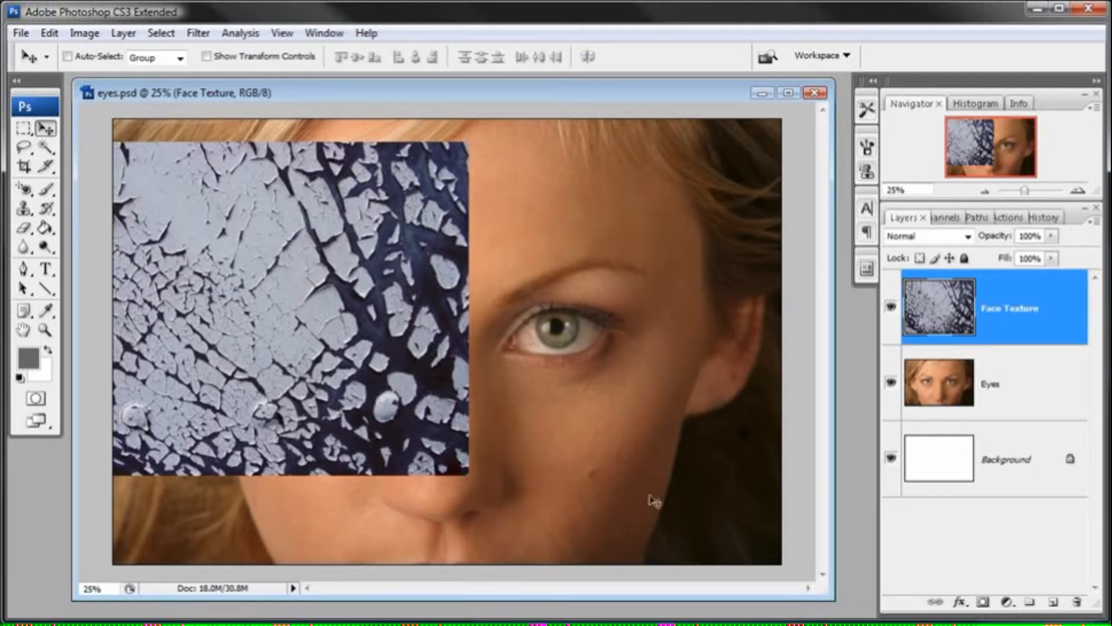
pyautogui.moveTo(307, 304); pyautogui.dragTo(541, 383)
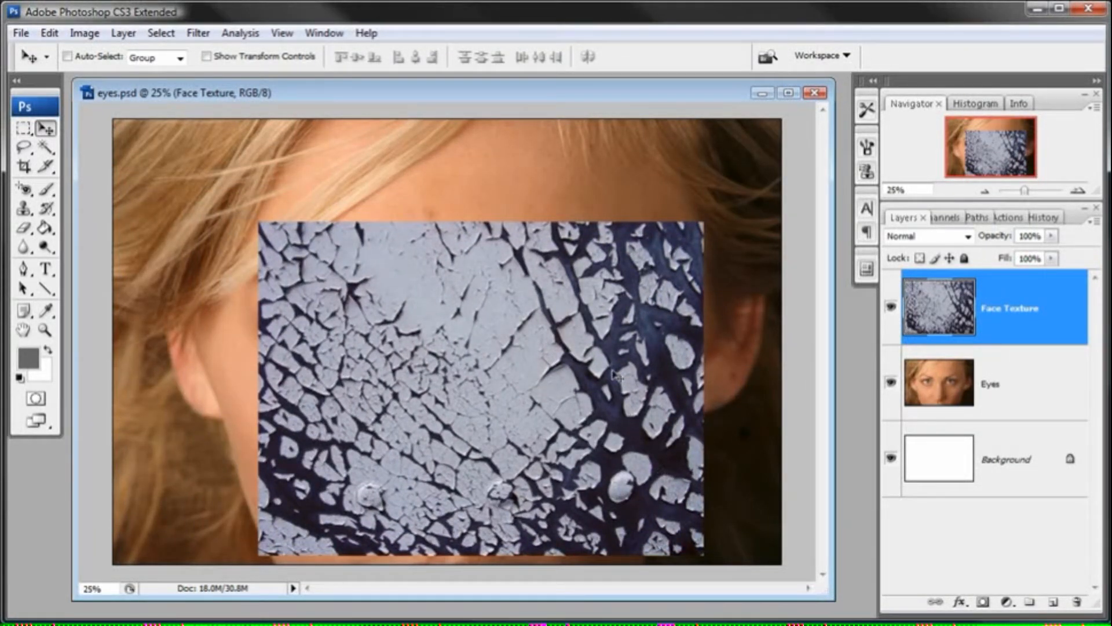
pyautogui.moveTo(609, 371); pyautogui.dragTo(609, 378)
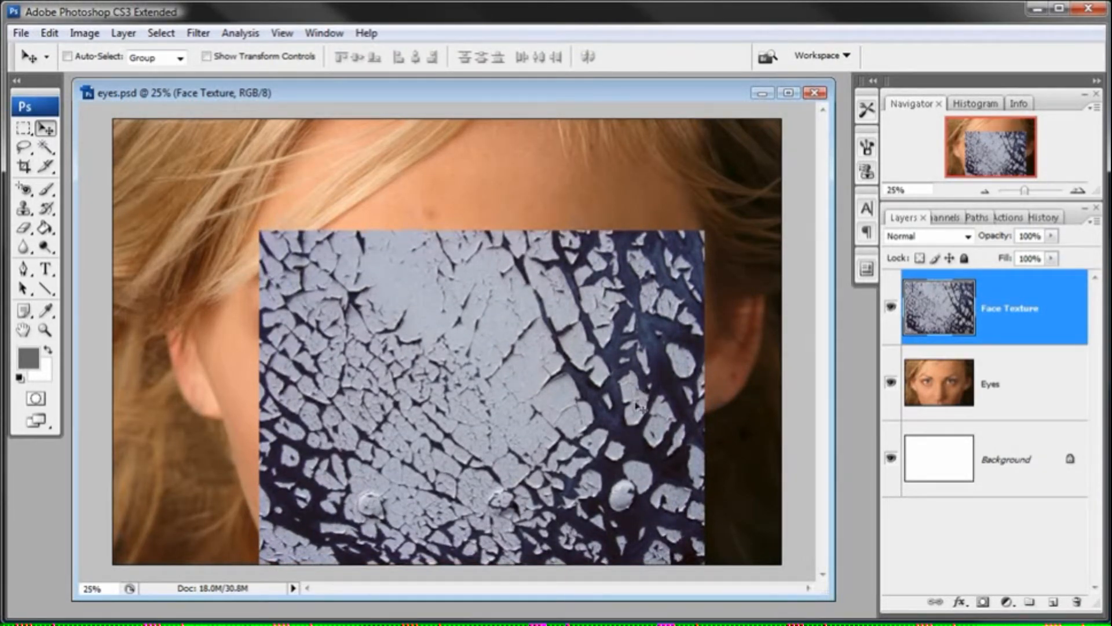
# - Lower the Face Texture layer's opacity to 16%
pyautogui.click(1051, 235)
pyautogui.moveTo(1051, 254); pyautogui.dragTo(1002, 260)
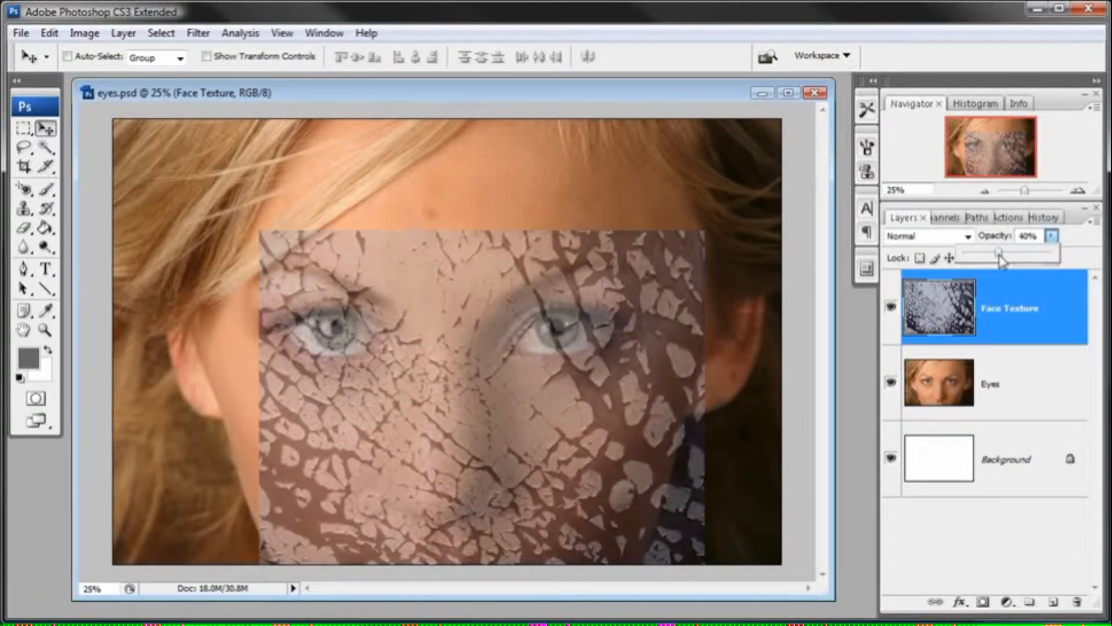
pyautogui.press('1')
pyautogui.press('6')
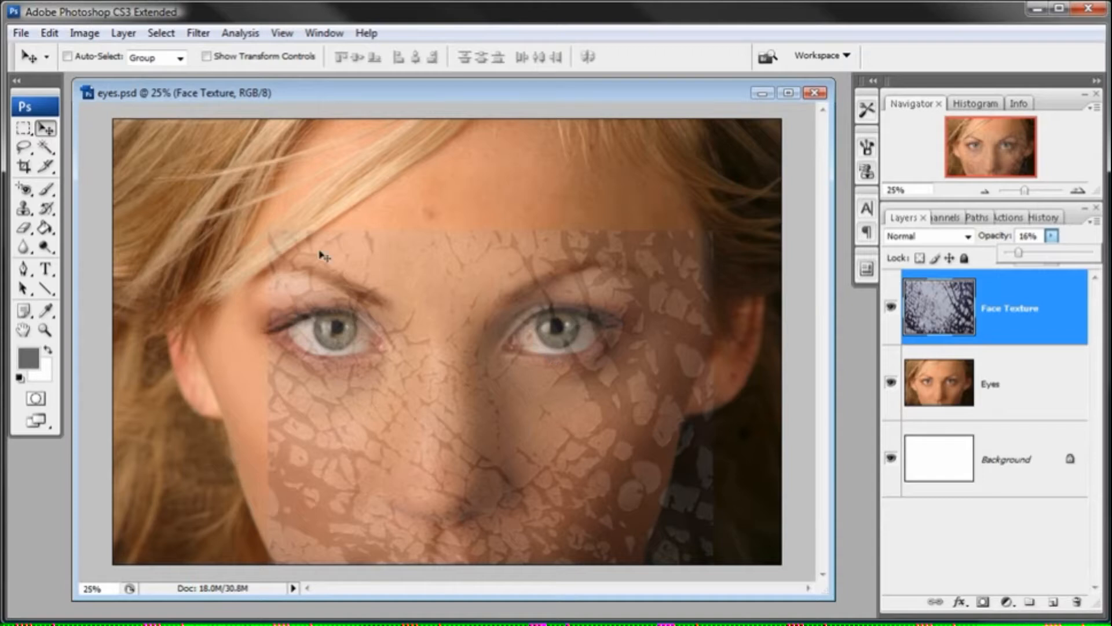
# - Delete the part of the Face Texture left of the nose's centerline using a rectangular marquee selection, and deselect
pyautogui.click(22, 131)
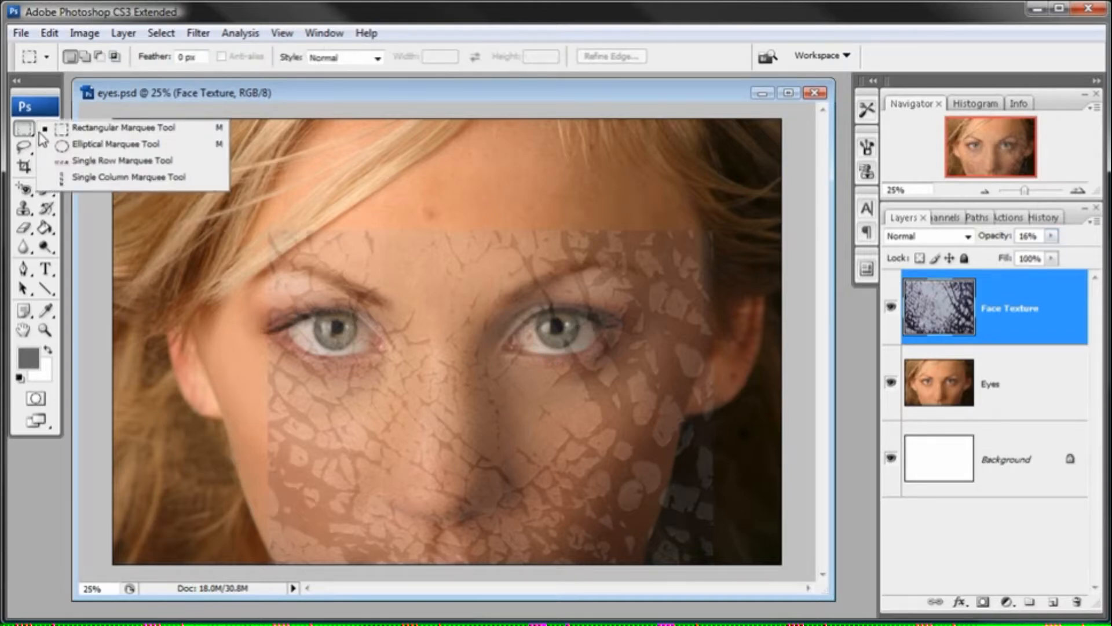
pyautogui.click(116, 128)
pyautogui.moveTo(186, 157); pyautogui.dragTo(448, 342)
pyautogui.hotkey('ctrl', 'd')
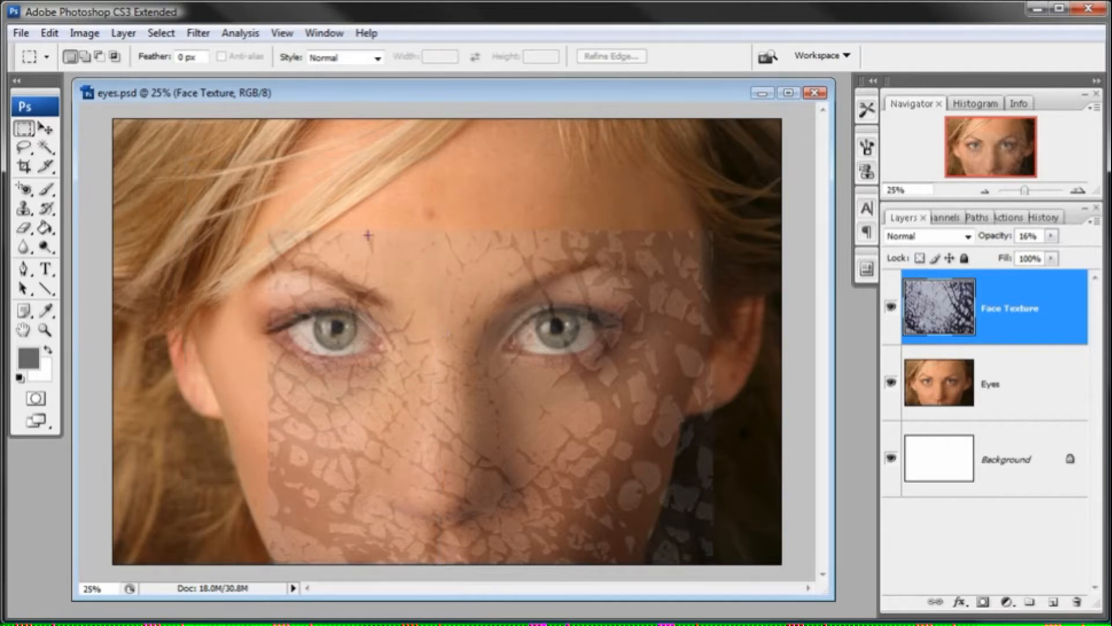
pyautogui.moveTo(224, 199); pyautogui.dragTo(439, 565)
pyautogui.moveTo(439, 578); pyautogui.dragTo(441, 588)
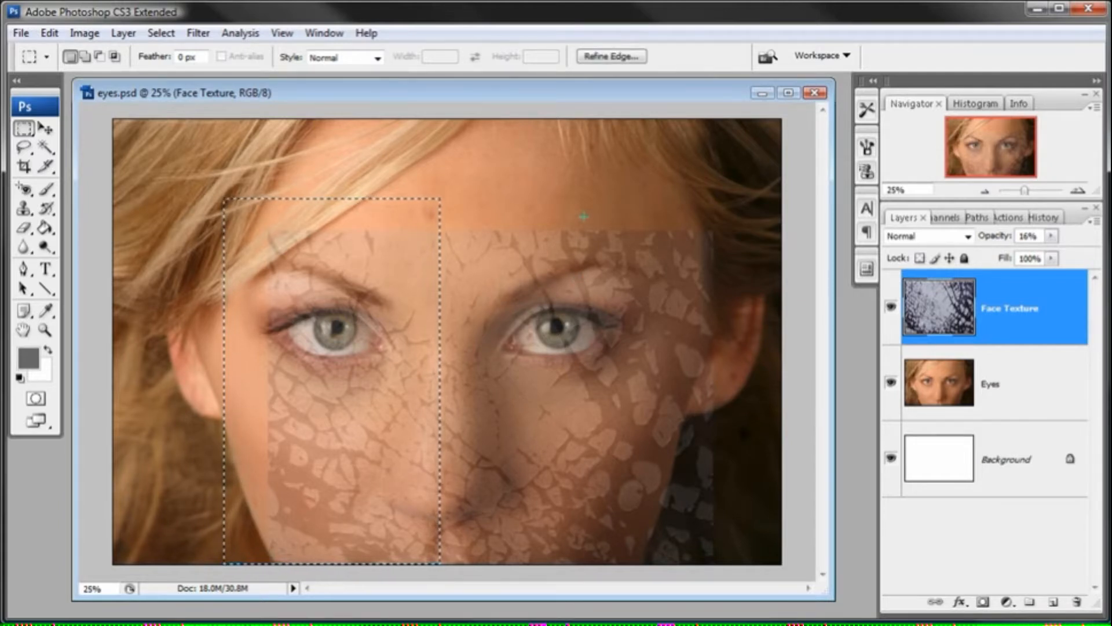
pyautogui.press('Delete')
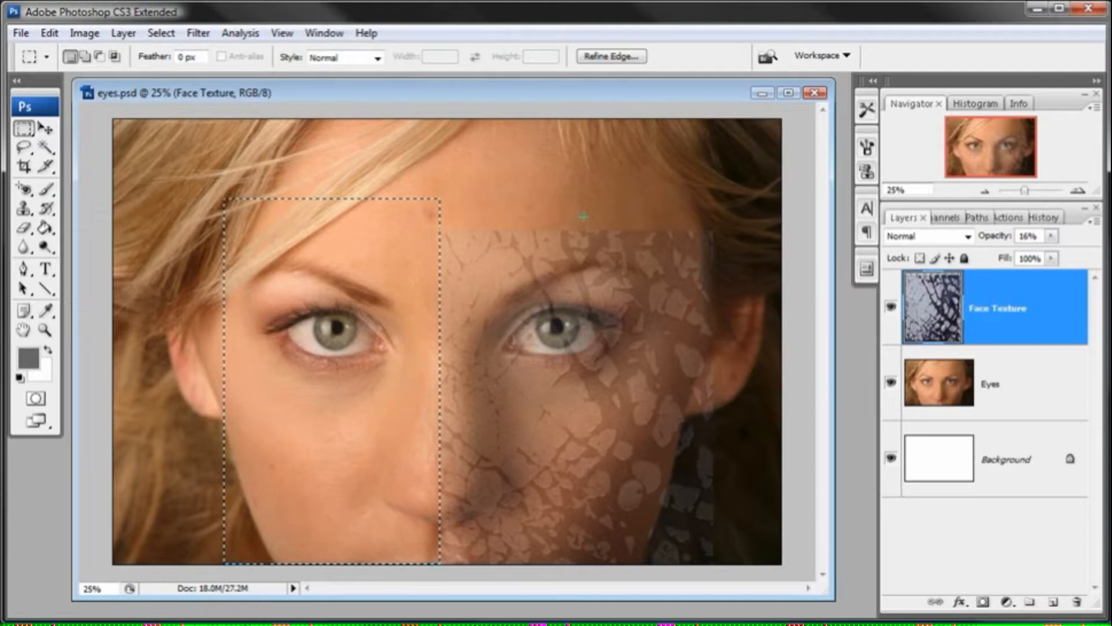
pyautogui.click(165, 34)
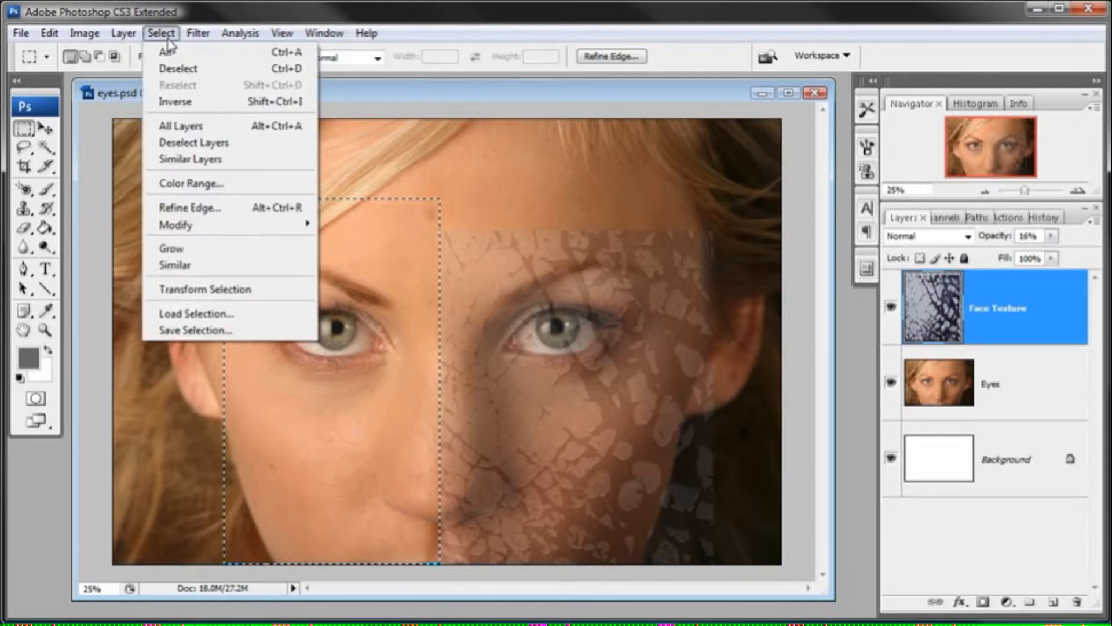
pyautogui.click(171, 72)
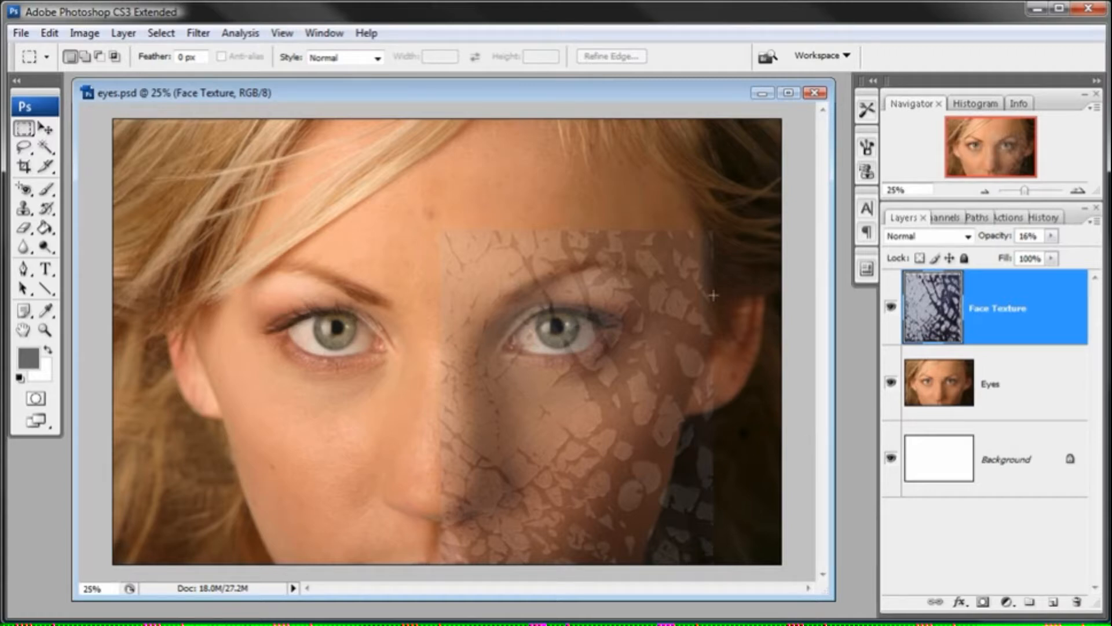
# - Duplicate the remaining texture half onto the left side of the face within the same layer and flip the copy horizontally
pyautogui.moveTo(397, 175); pyautogui.dragTo(753, 563)
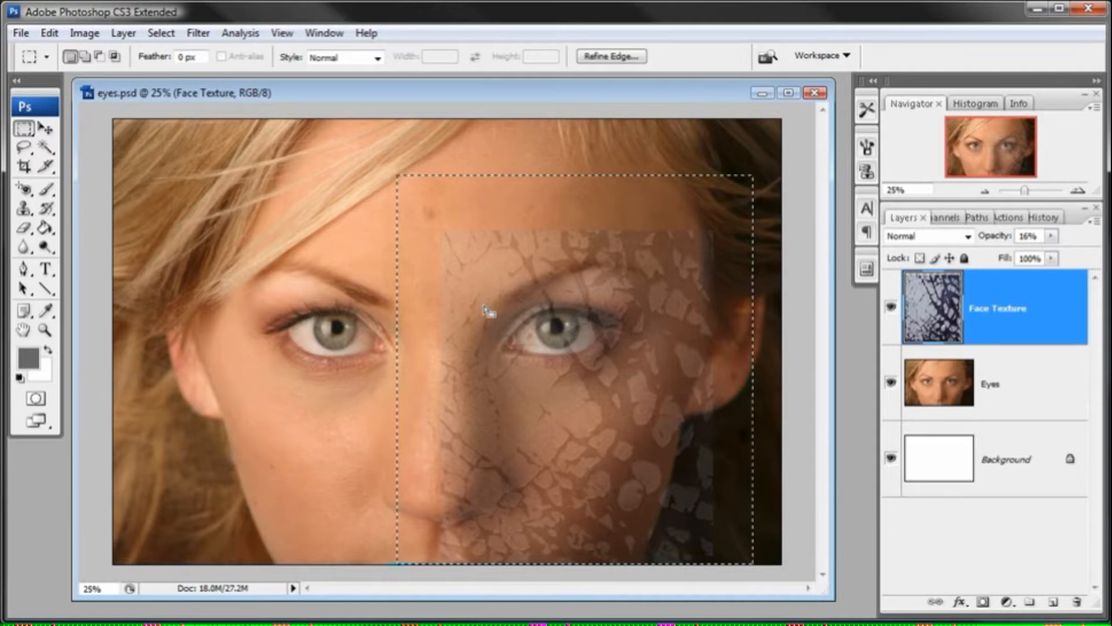
pyautogui.press('alt')
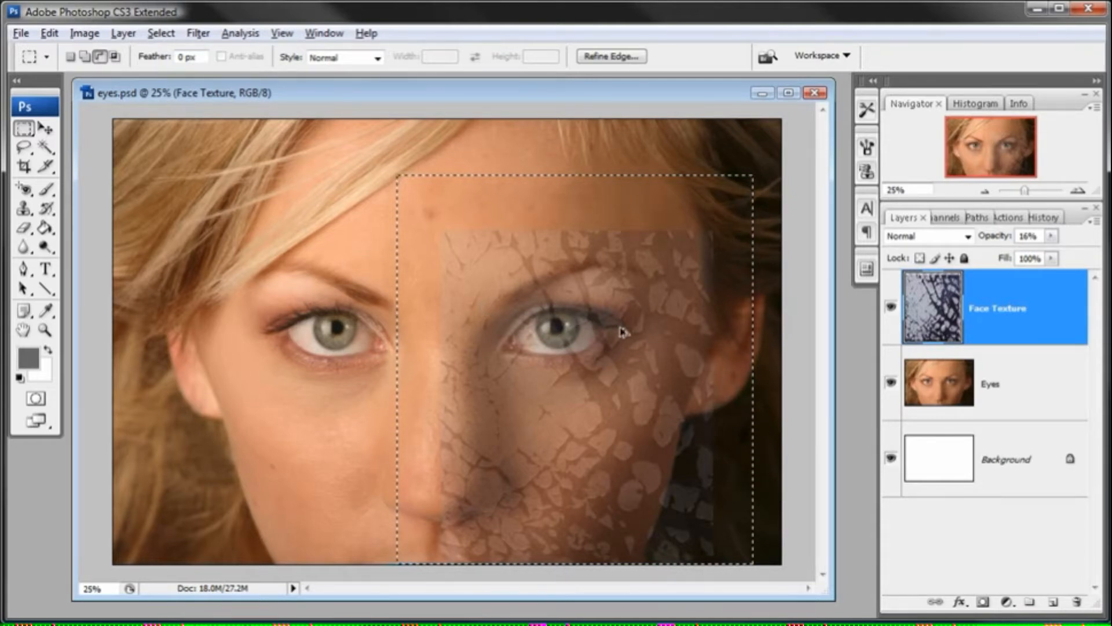
pyautogui.hotkey('ctrl', 'z')
pyautogui.moveTo(604, 329); pyautogui.dragTo(323, 328)
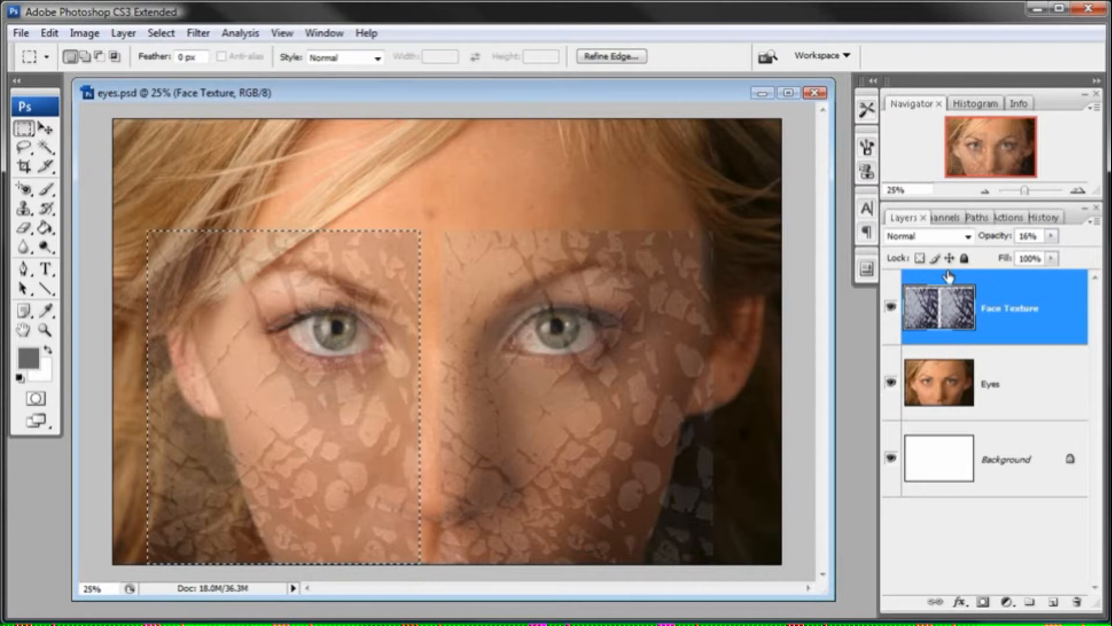
pyautogui.click(49, 33)
pyautogui.moveTo(72, 346)
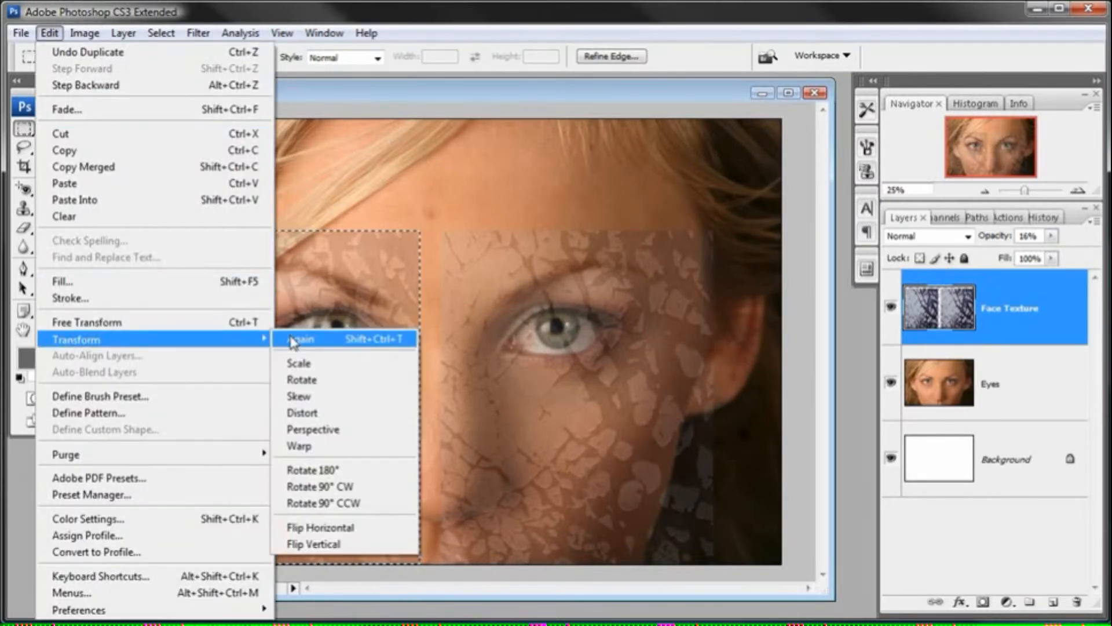
pyautogui.click(315, 528)
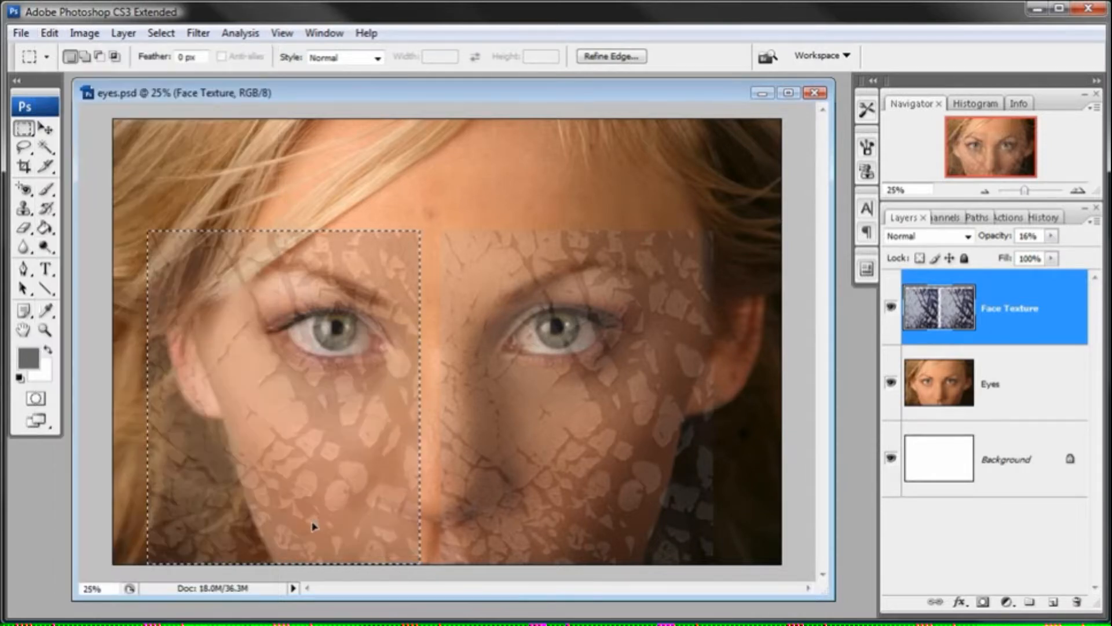
# - Move the flipped texture copy right until it meets the other half along the nose, and deselect it
pyautogui.click(46, 128)
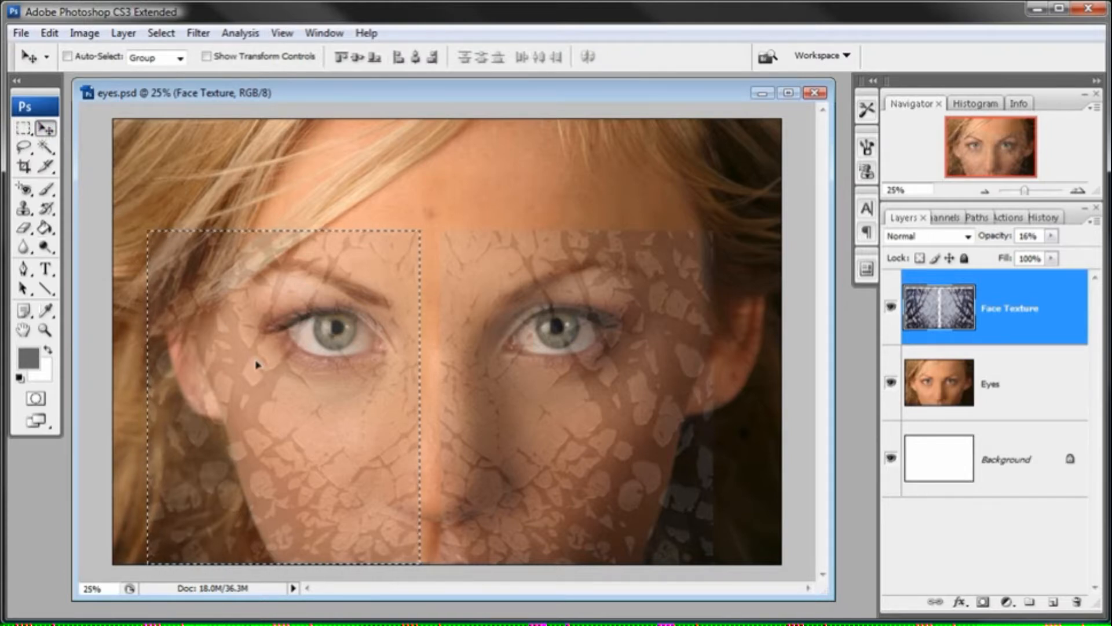
pyautogui.moveTo(268, 364); pyautogui.dragTo(276, 363)
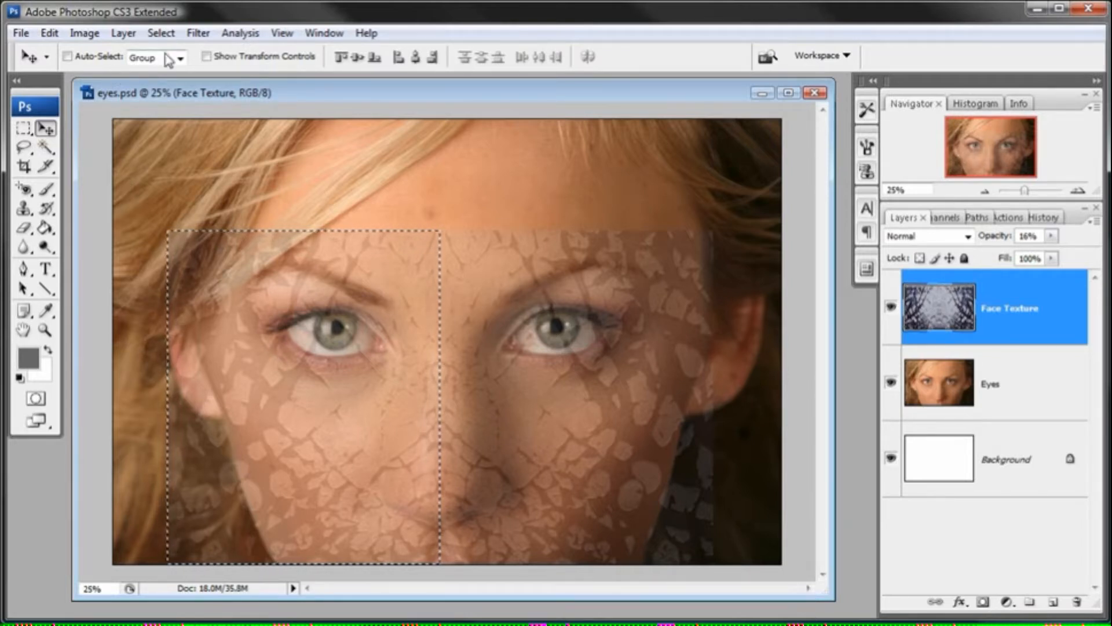
pyautogui.click(161, 33)
pyautogui.click(168, 70)
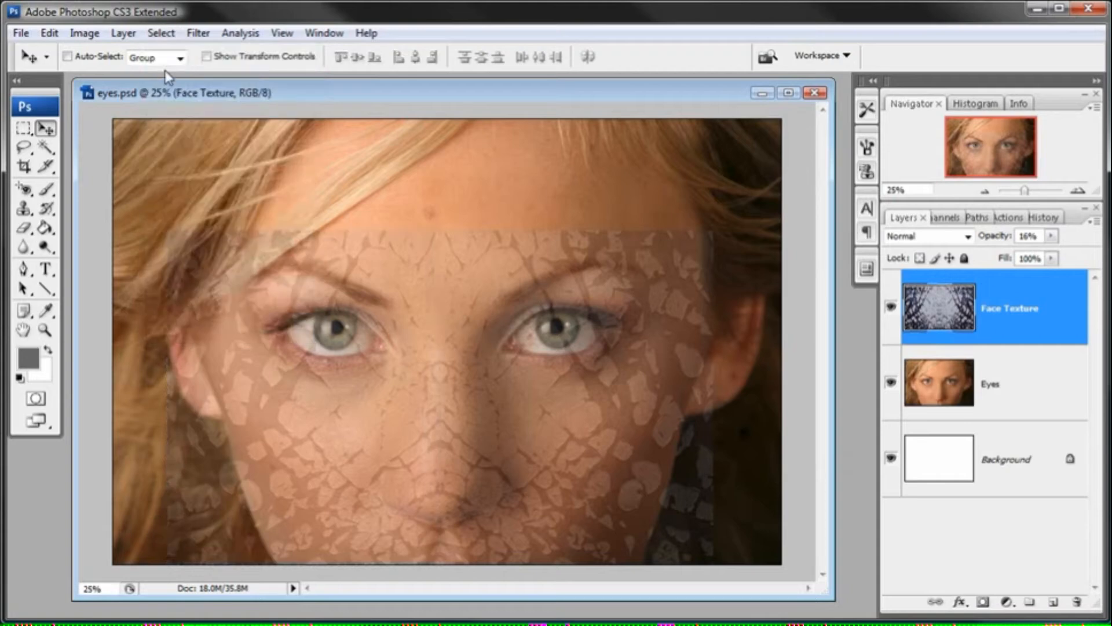
# - Examine up close how the two mirrored texture halves meet along the nose
pyautogui.click(44, 330)
pyautogui.click(435, 489)
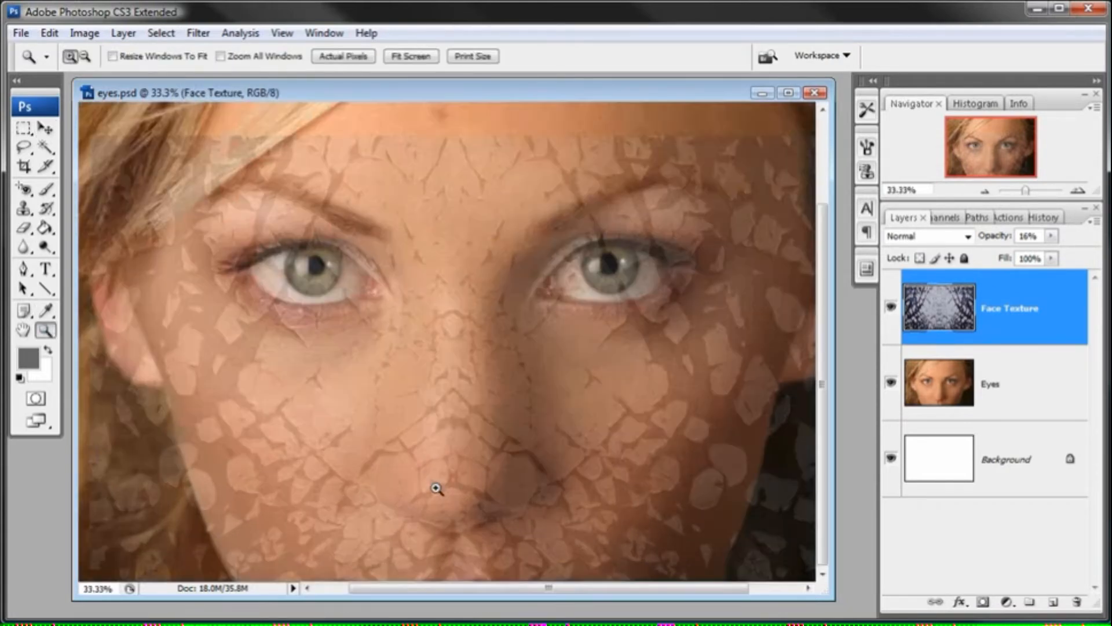
pyautogui.click(467, 475)
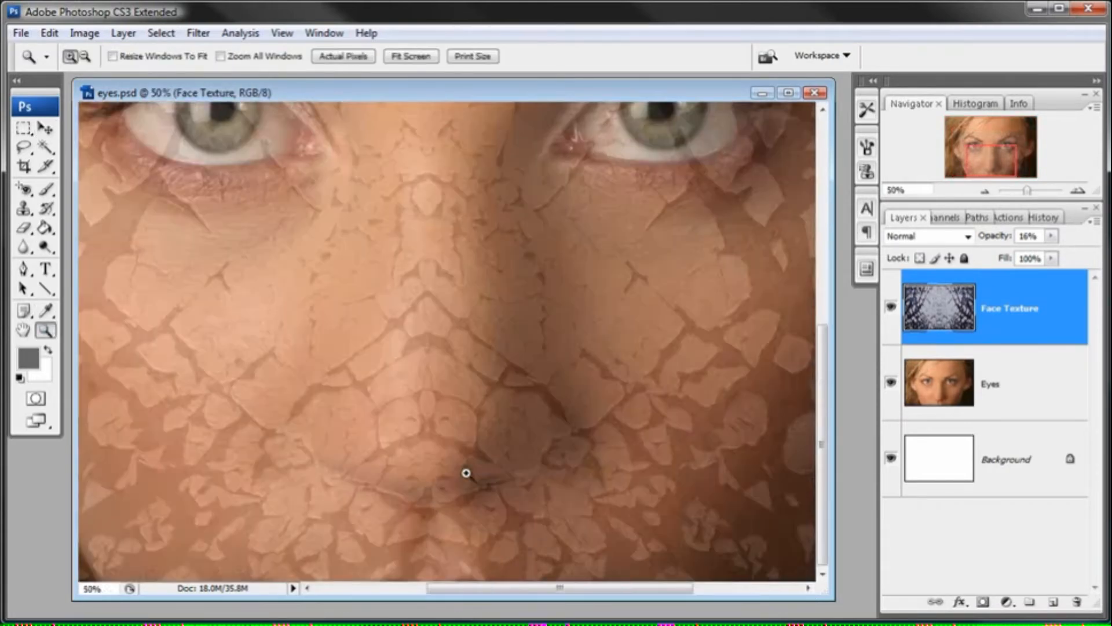
pyautogui.click(430, 435)
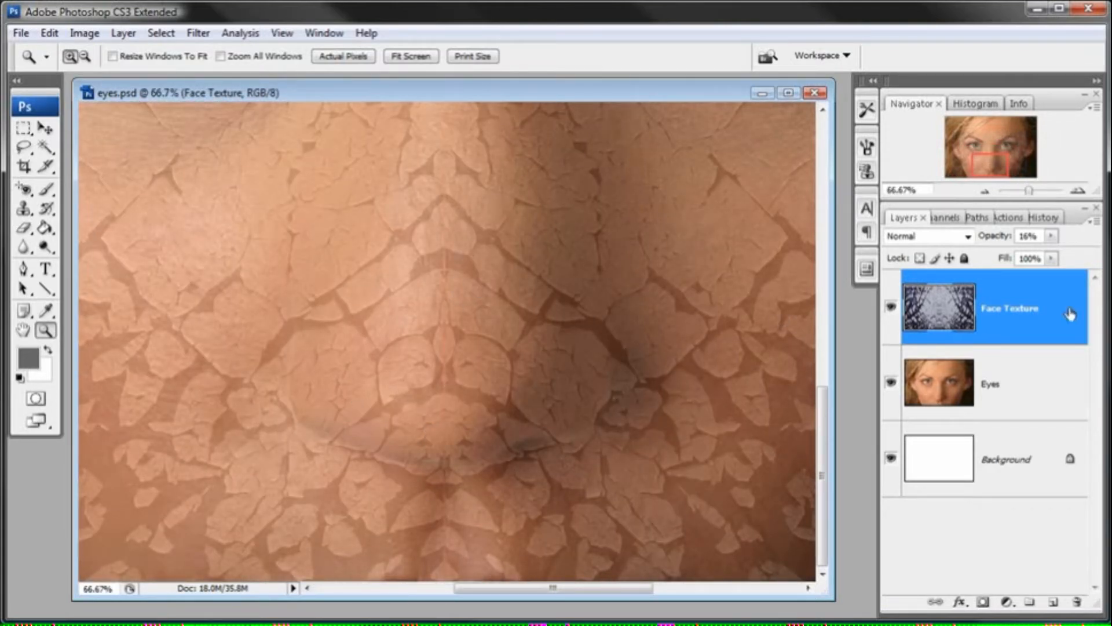
pyautogui.click(985, 192)
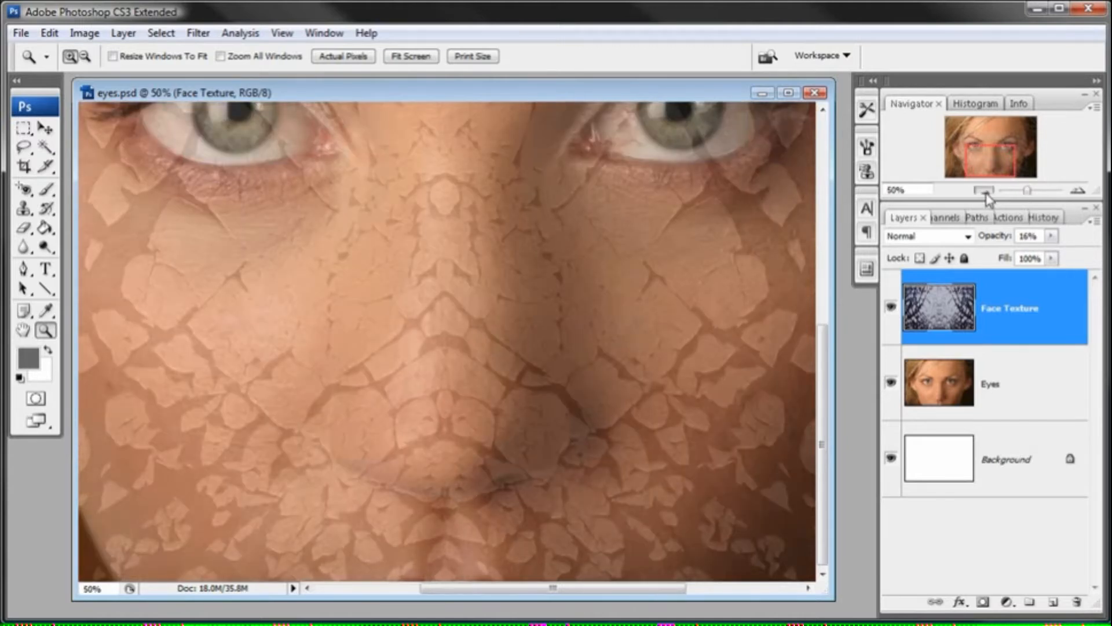
pyautogui.click(985, 192)
pyautogui.click(985, 191)
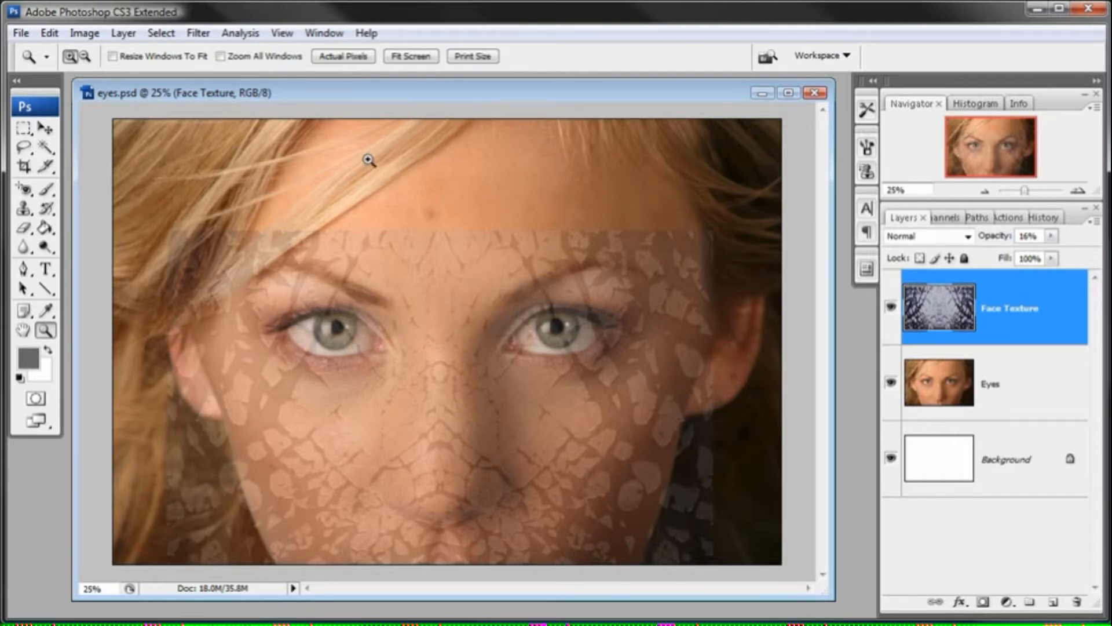
pyautogui.press('v')
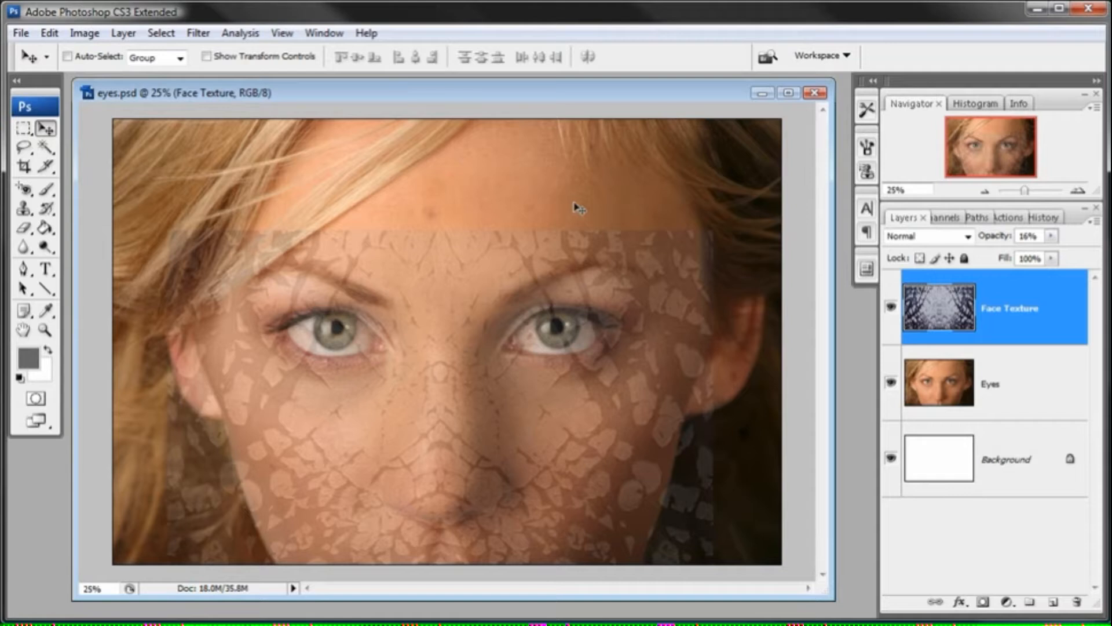
# - Copy a tall rectangular piece of the Face Texture around the eye right of the nose and paste it as a new layer
pyautogui.click(23, 128)
pyautogui.click(70, 128)
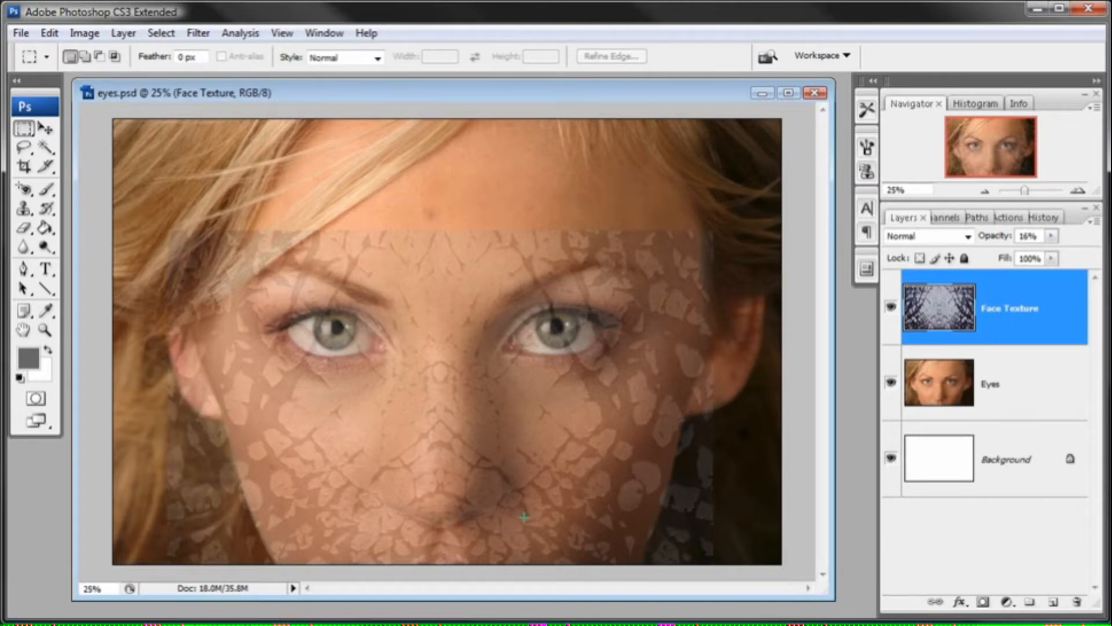
pyautogui.moveTo(660, 464); pyautogui.dragTo(647, 231)
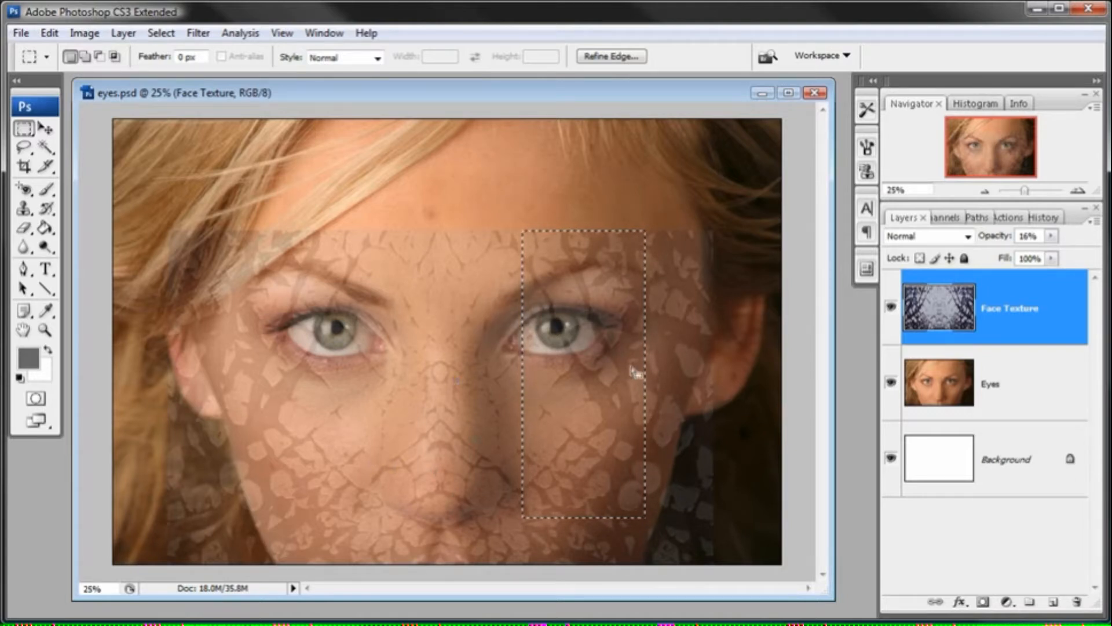
pyautogui.click(49, 32)
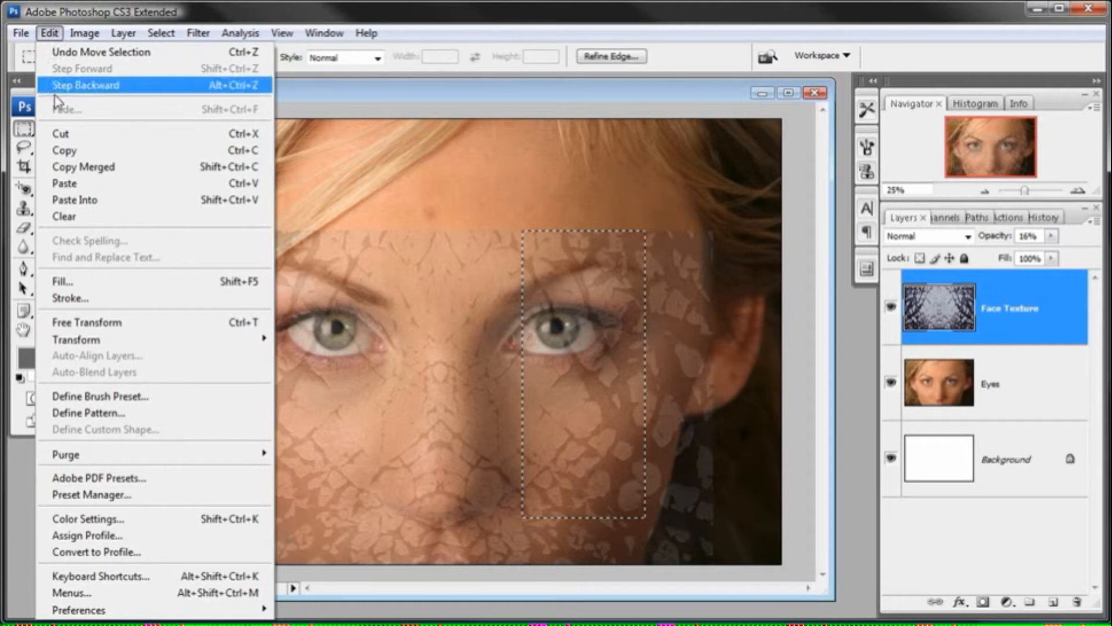
pyautogui.click(62, 152)
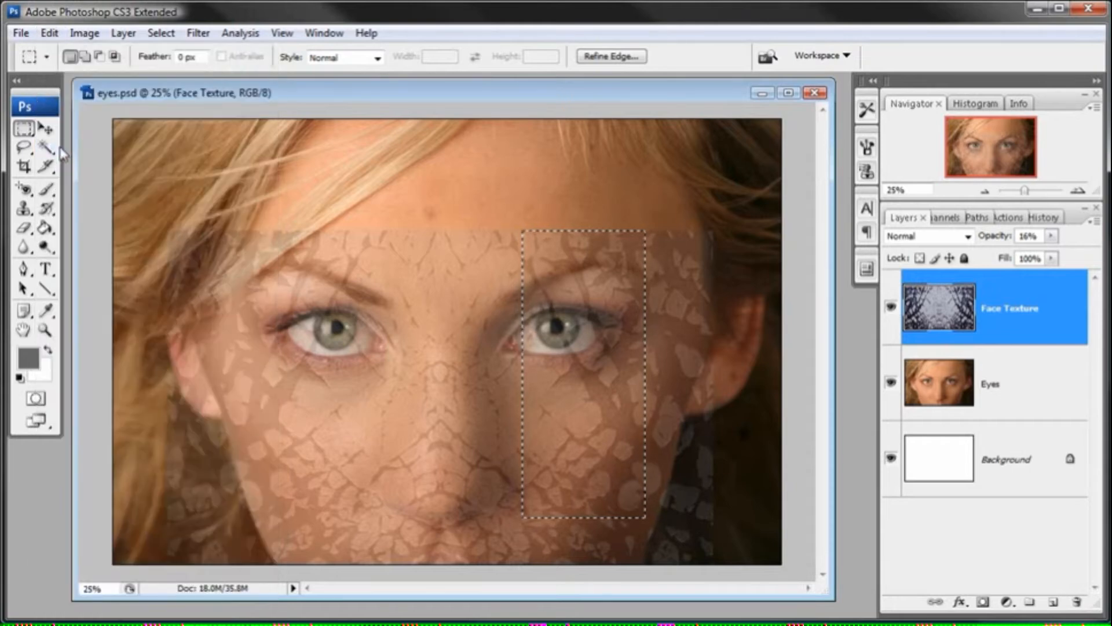
pyautogui.click(50, 33)
pyautogui.click(75, 200)
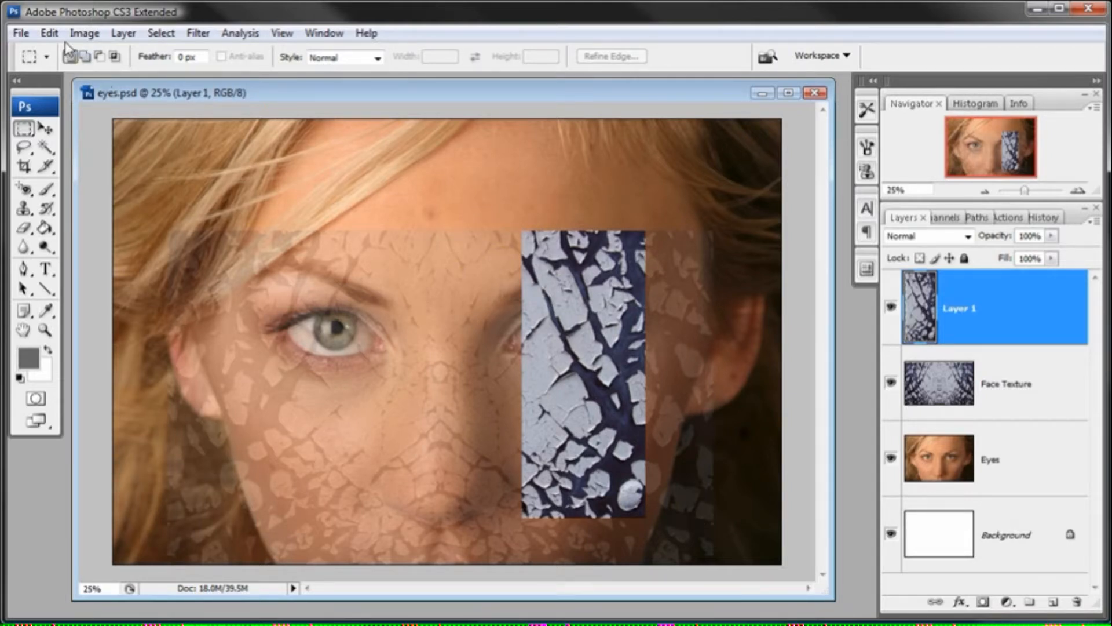
# - Rotate the pasted texture piece 90° and place it over the right half of the forehead along the image's upper edge
pyautogui.click(49, 33)
pyautogui.click(74, 324)
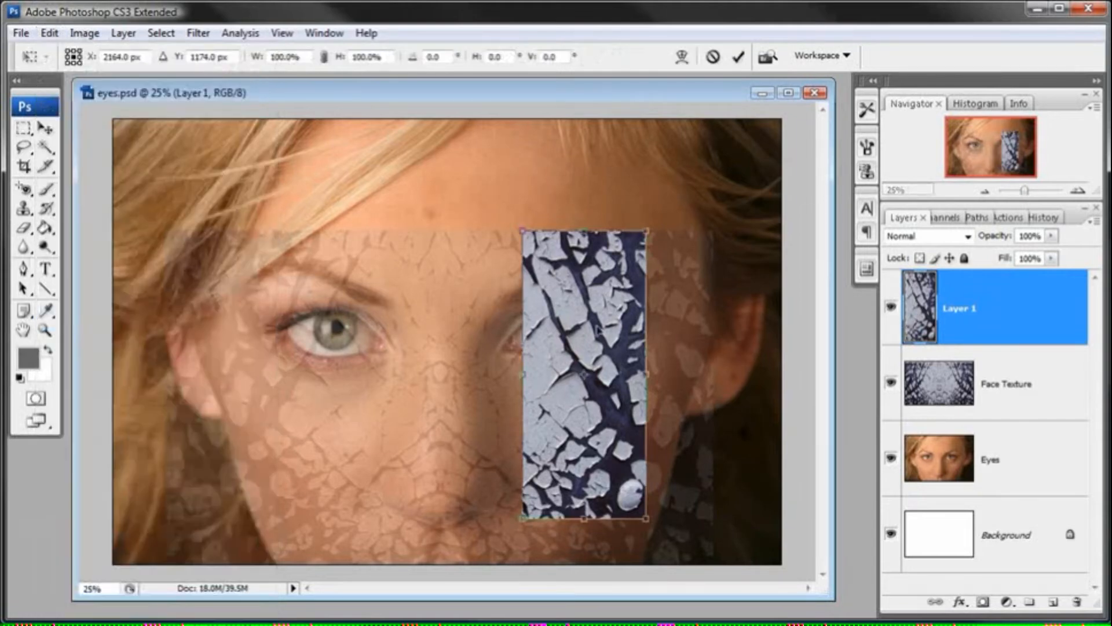
pyautogui.moveTo(509, 207); pyautogui.dragTo(740, 302)
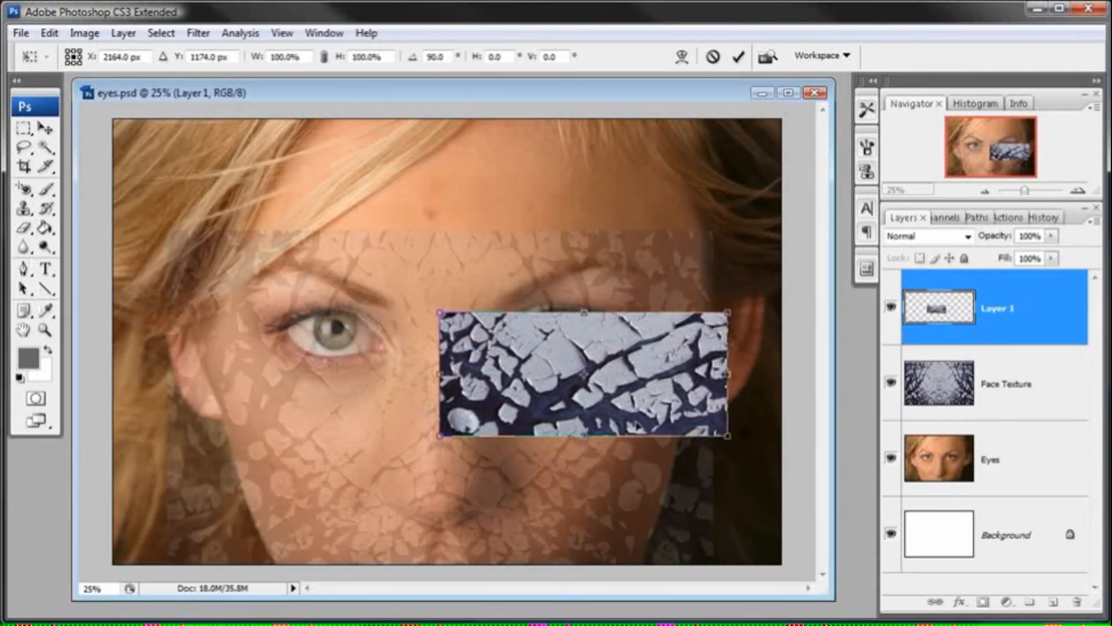
pyautogui.moveTo(636, 423); pyautogui.dragTo(605, 214)
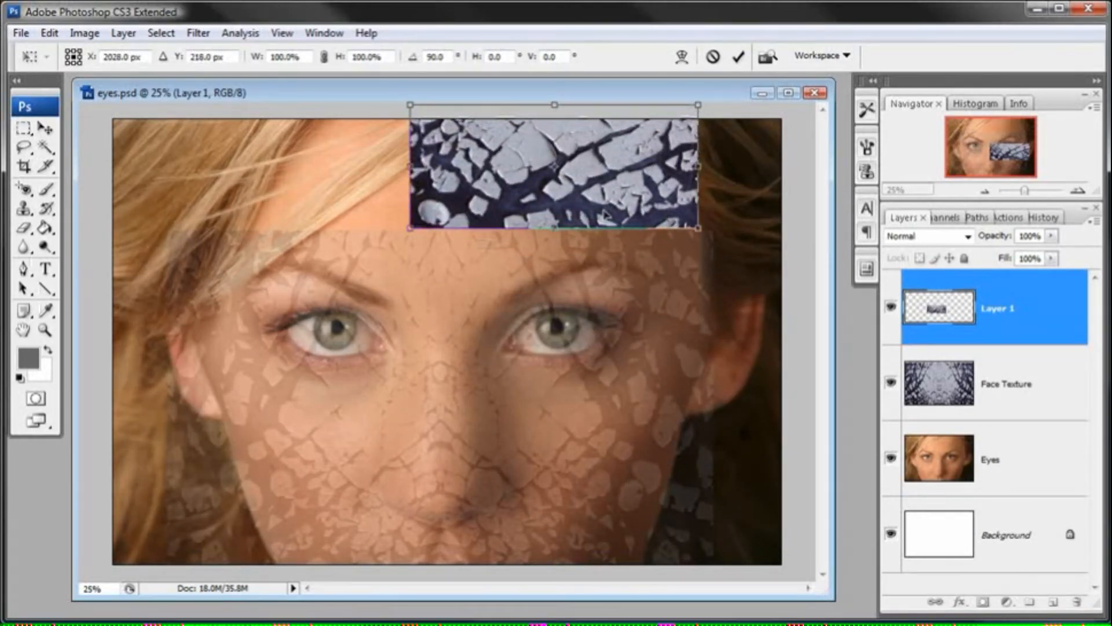
pyautogui.moveTo(605, 215); pyautogui.dragTo(551, 228)
pyautogui.press('Return')
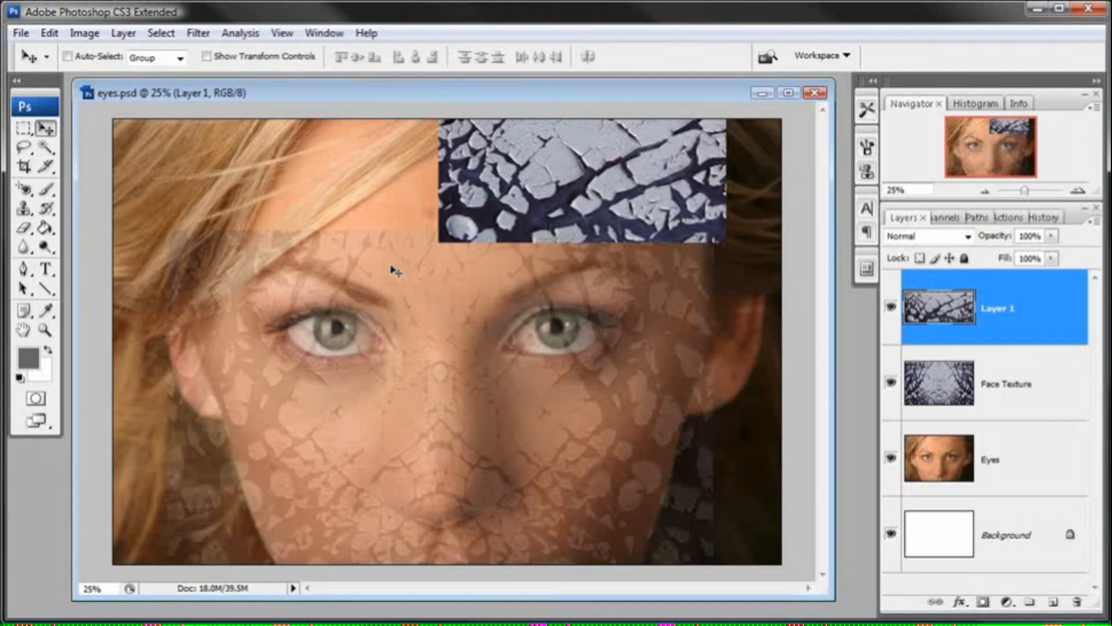
# - Duplicate the forehead piece to the left within Layer 1 using a rectangular marquee selection, and flip the copy horizontally
pyautogui.click(25, 128)
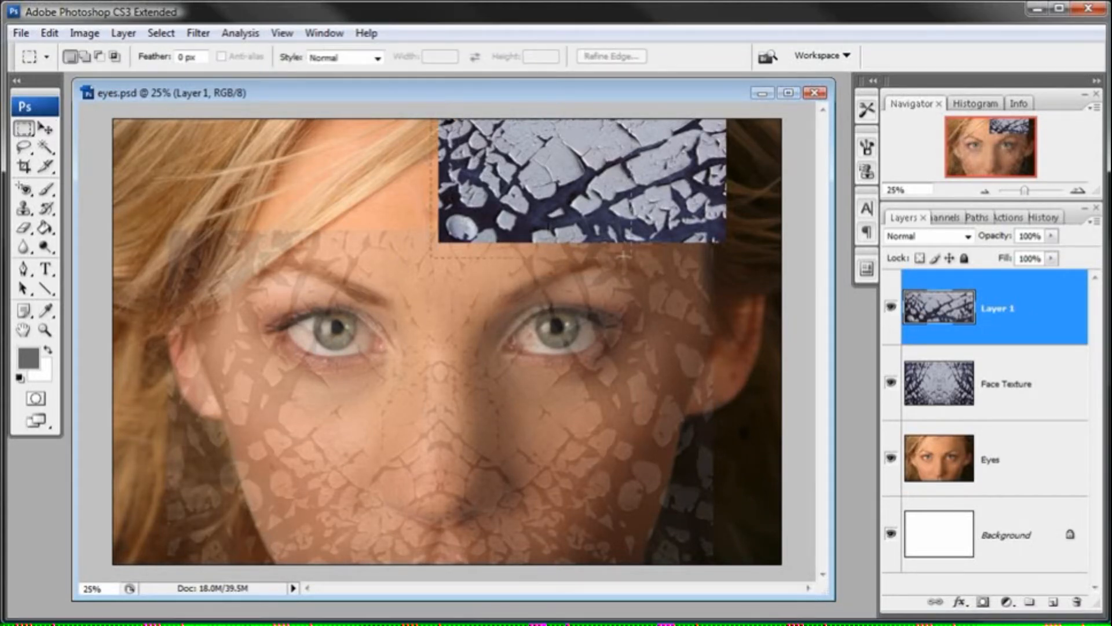
pyautogui.moveTo(744, 250); pyautogui.dragTo(745, 251)
pyautogui.press('alt')
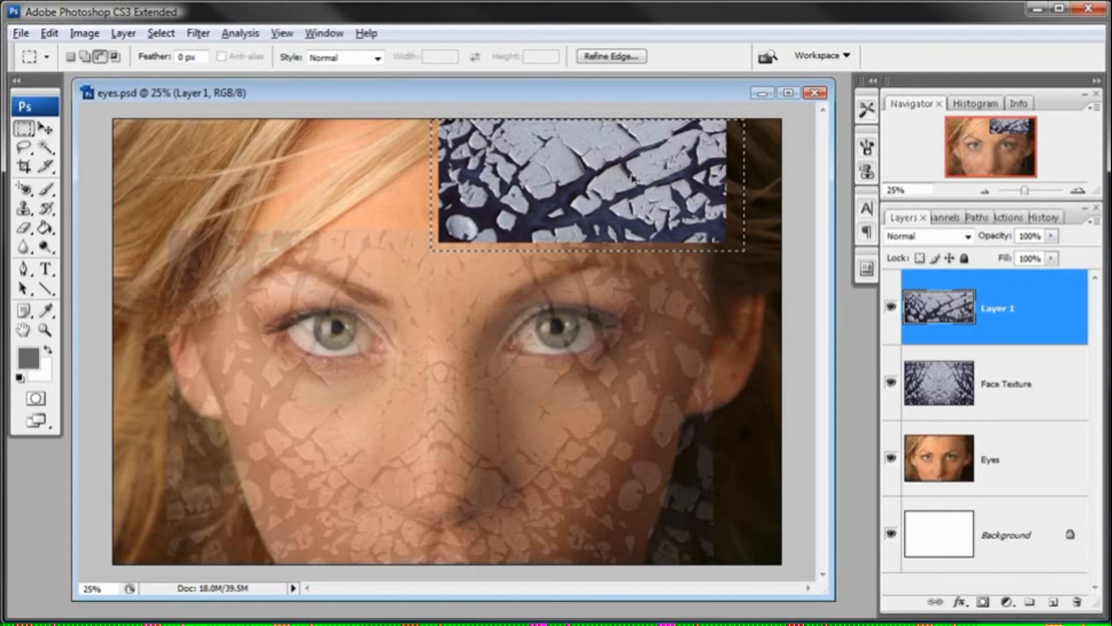
pyautogui.moveTo(651, 183); pyautogui.dragTo(332, 183)
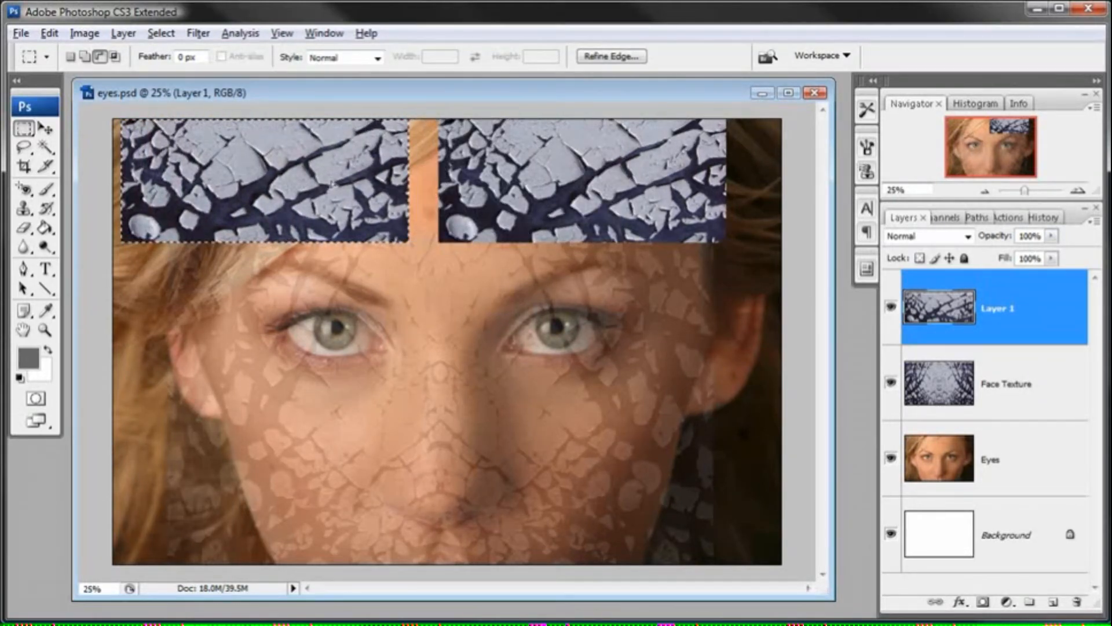
pyautogui.click(49, 33)
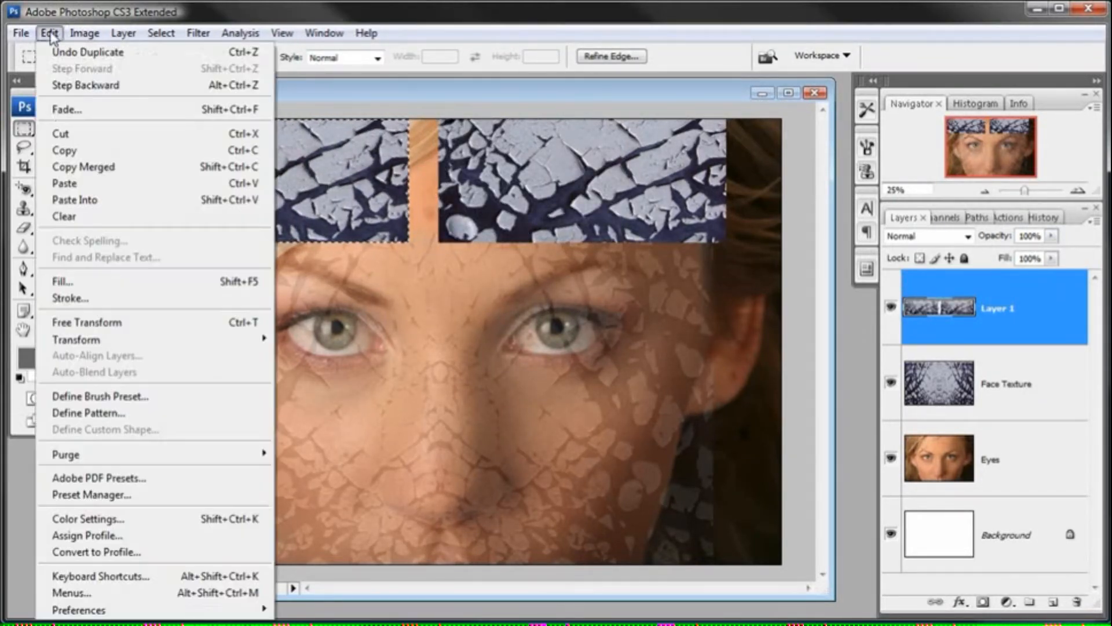
pyautogui.moveTo(164, 340)
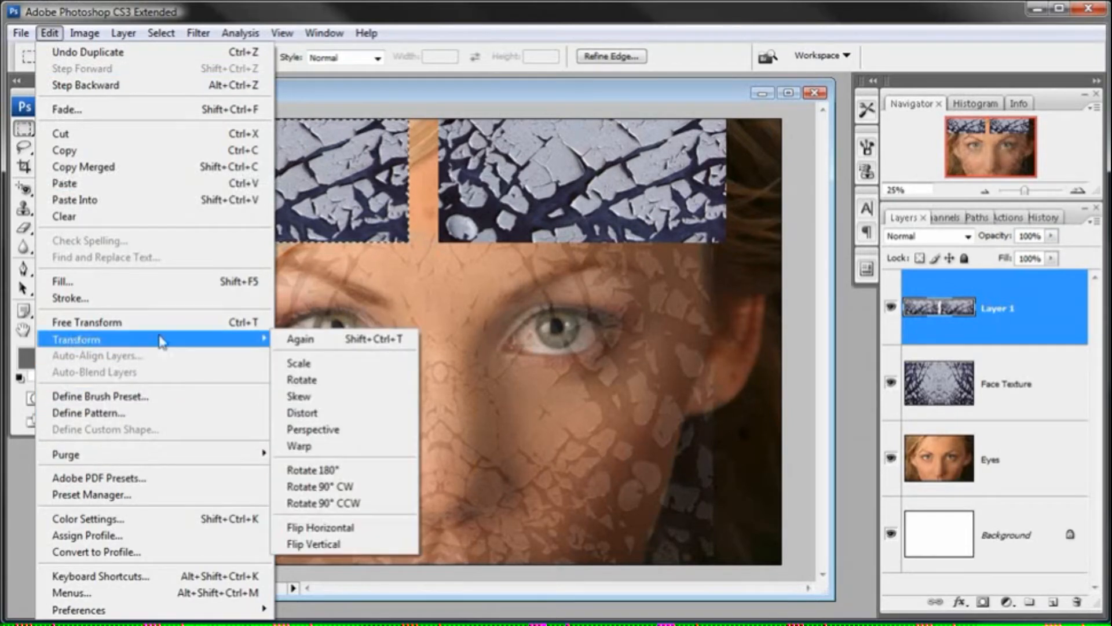
pyautogui.click(312, 527)
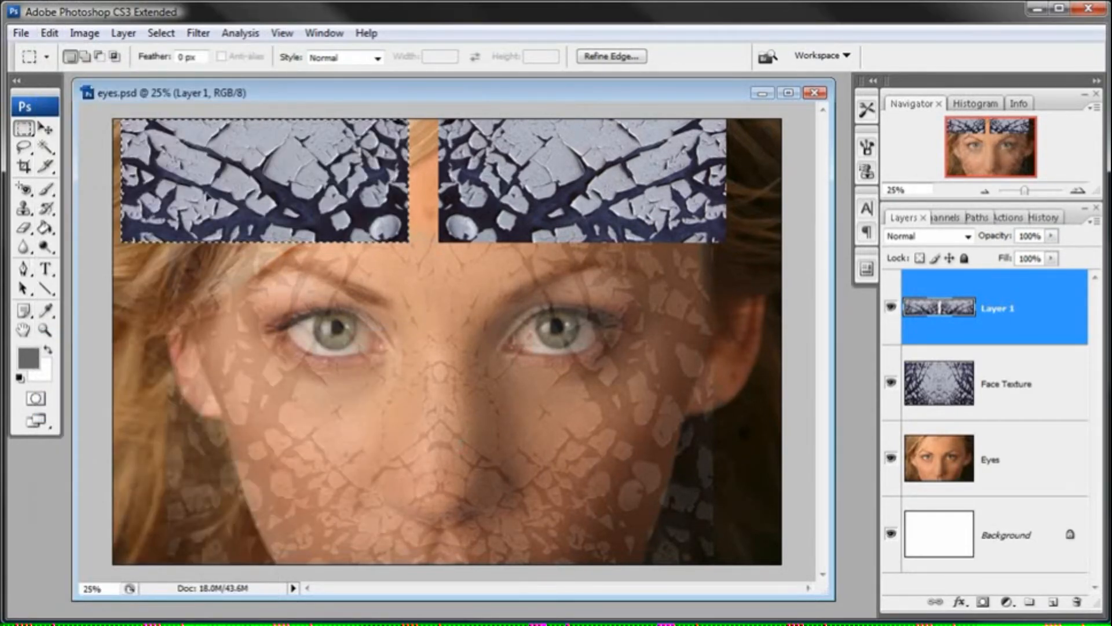
# - Join the flipped copy to the other half at the forehead's center, deselect it, and nudge the whole strip slightly right
pyautogui.click(46, 128)
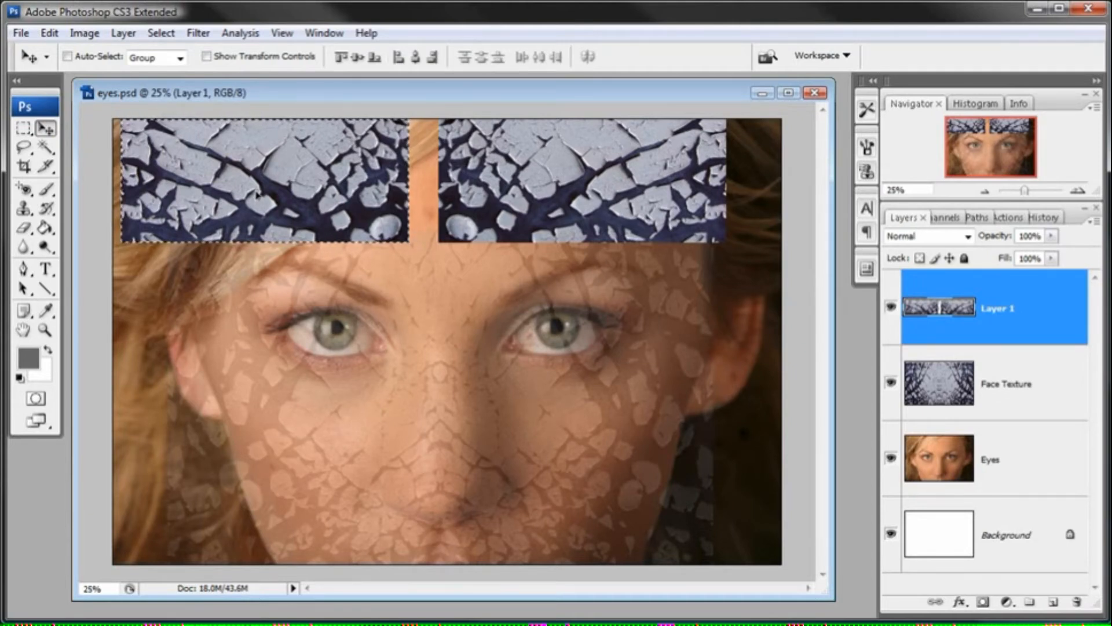
pyautogui.moveTo(256, 196); pyautogui.dragTo(289, 198)
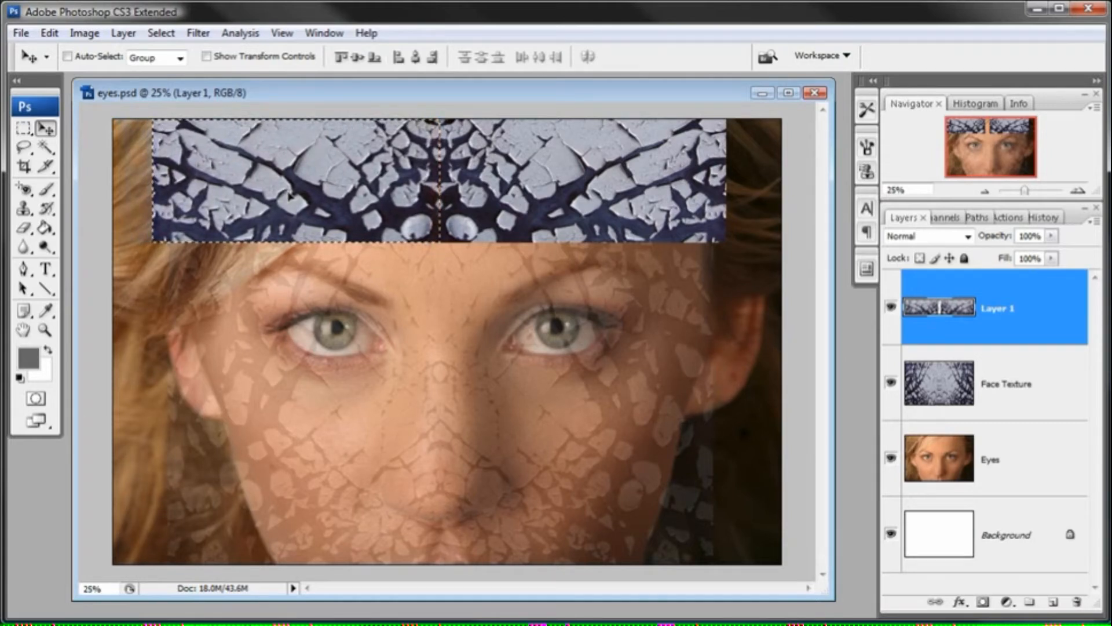
pyautogui.moveTo(288, 196); pyautogui.dragTo(288, 197)
pyautogui.click(160, 33)
pyautogui.click(167, 69)
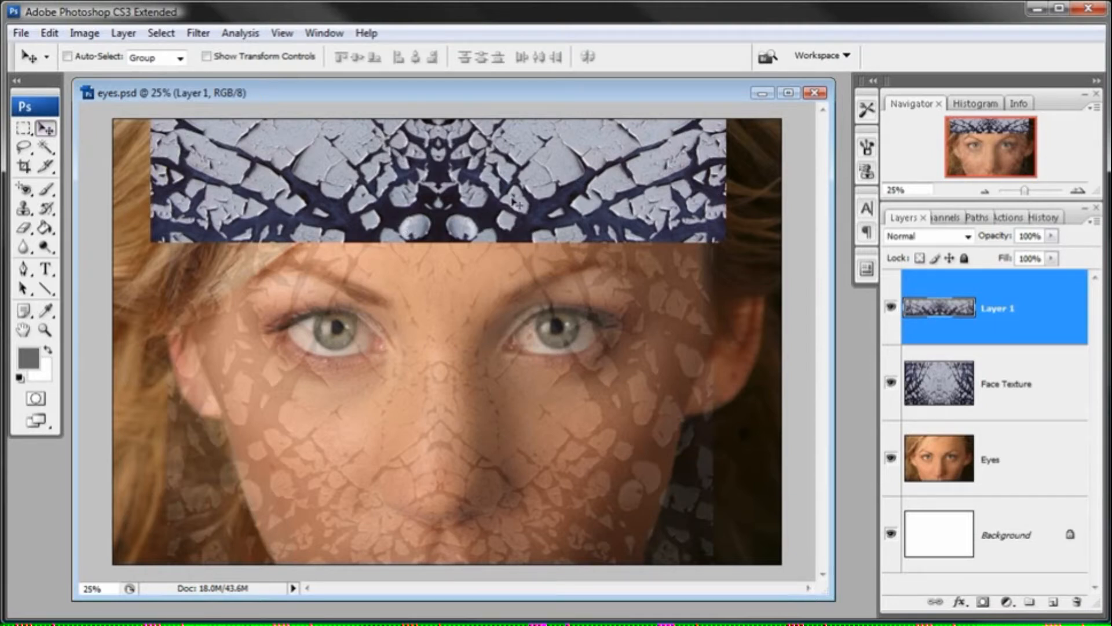
pyautogui.moveTo(514, 202); pyautogui.dragTo(516, 202)
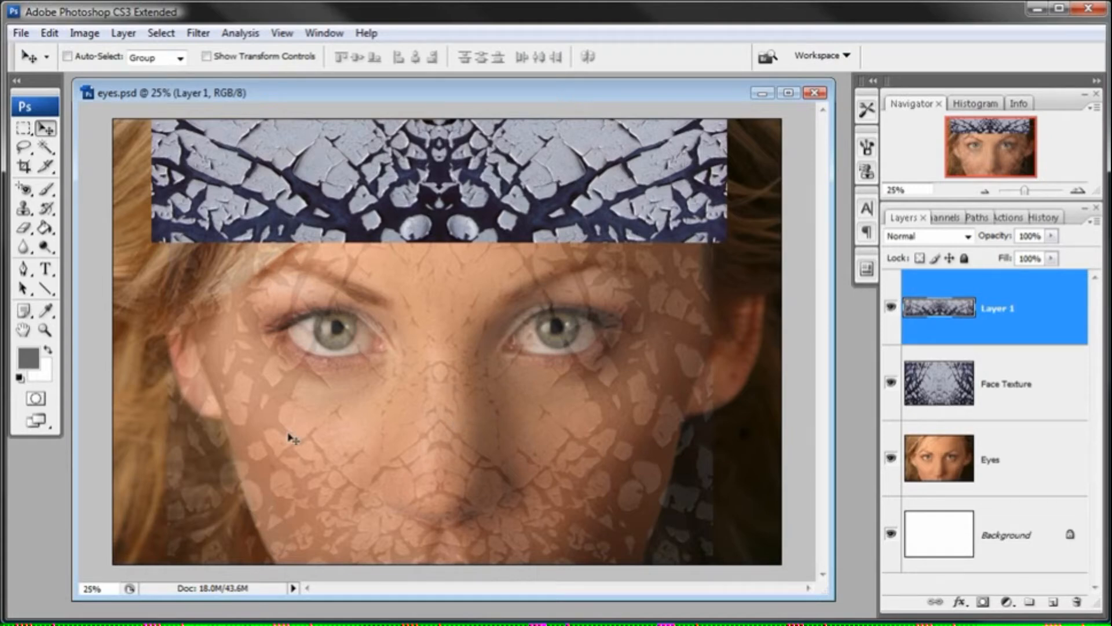
# - Raise the Face Texture layer's opacity to 100%
pyautogui.click(1039, 399)
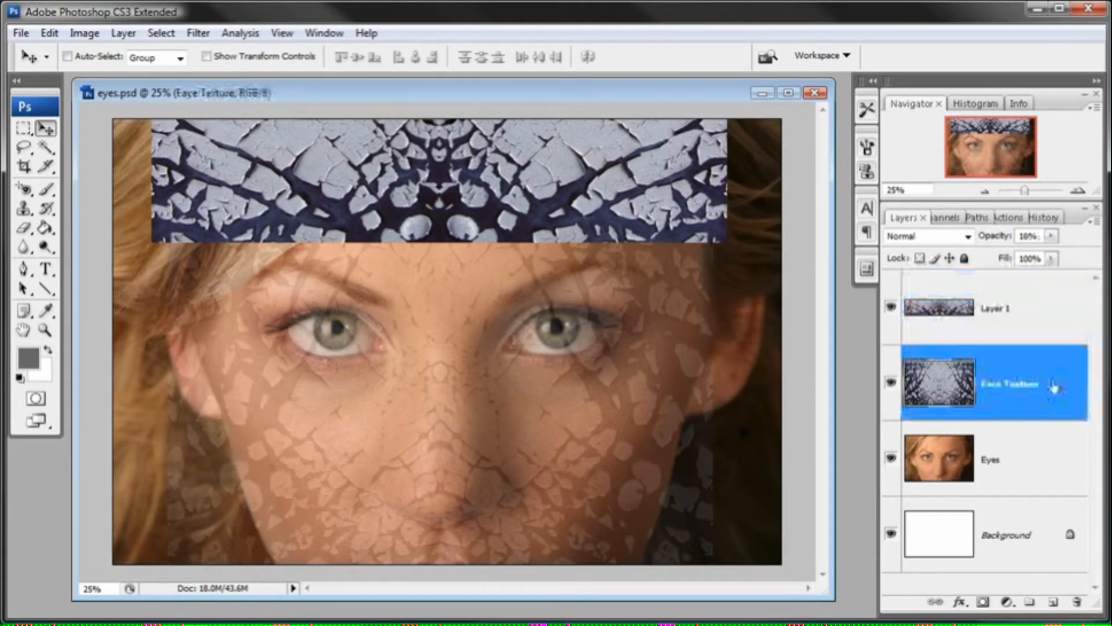
pyautogui.click(1051, 237)
pyautogui.moveTo(1058, 261); pyautogui.dragTo(1093, 253)
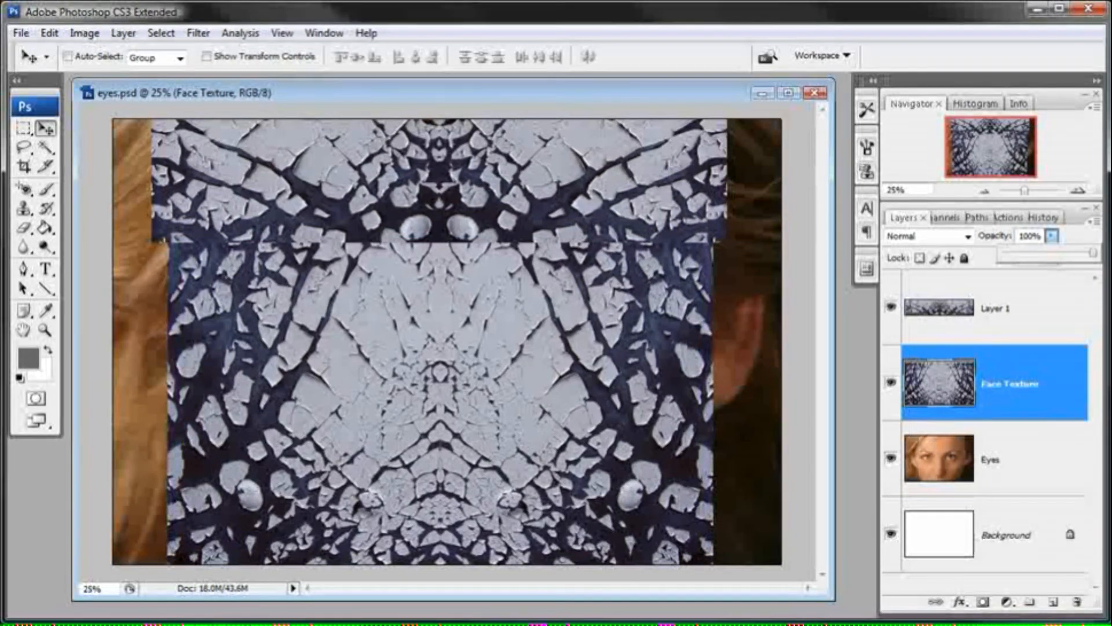
# - Free-transform the forehead strip on Layer 1, slightly adjusting its lower edge where it overlaps the Face Texture
pyautogui.click(1060, 316)
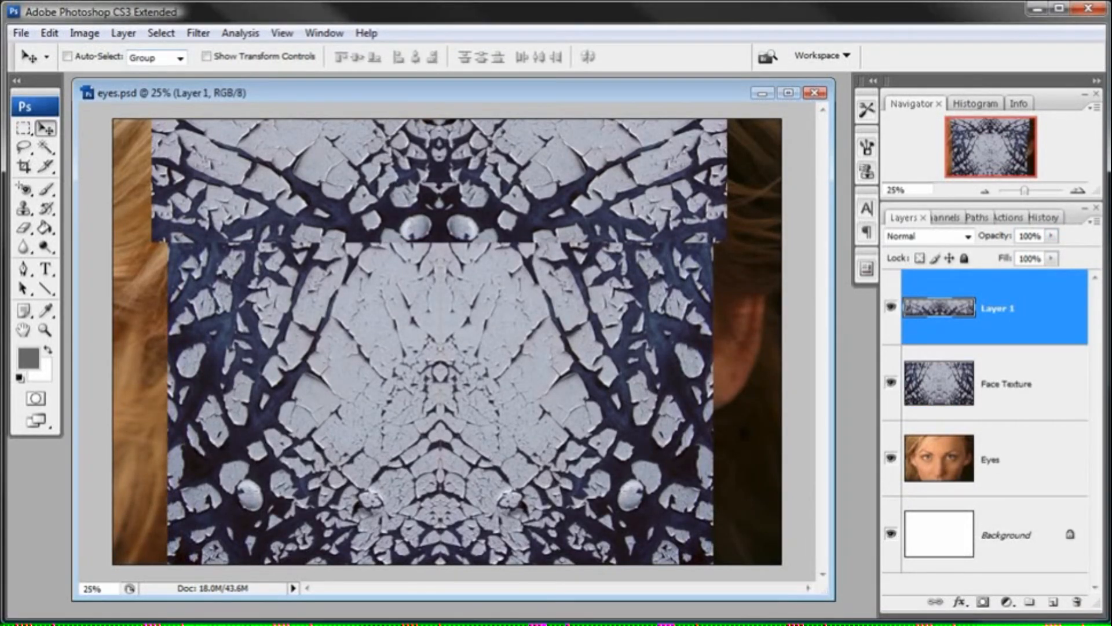
pyautogui.click(49, 33)
pyautogui.click(81, 389)
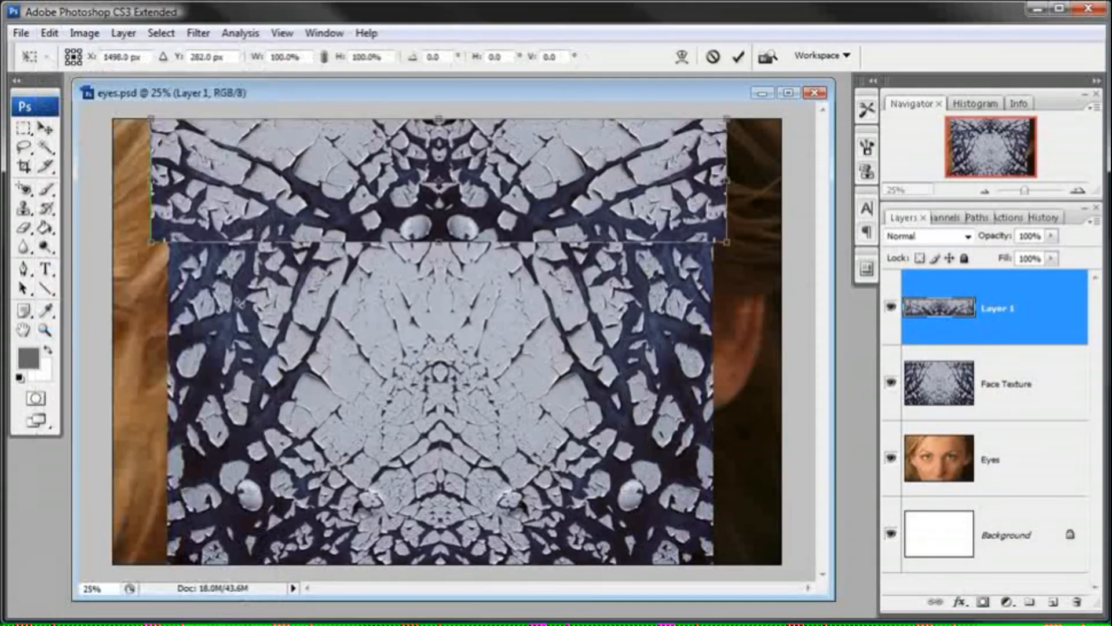
pyautogui.moveTo(438, 242); pyautogui.dragTo(438, 237)
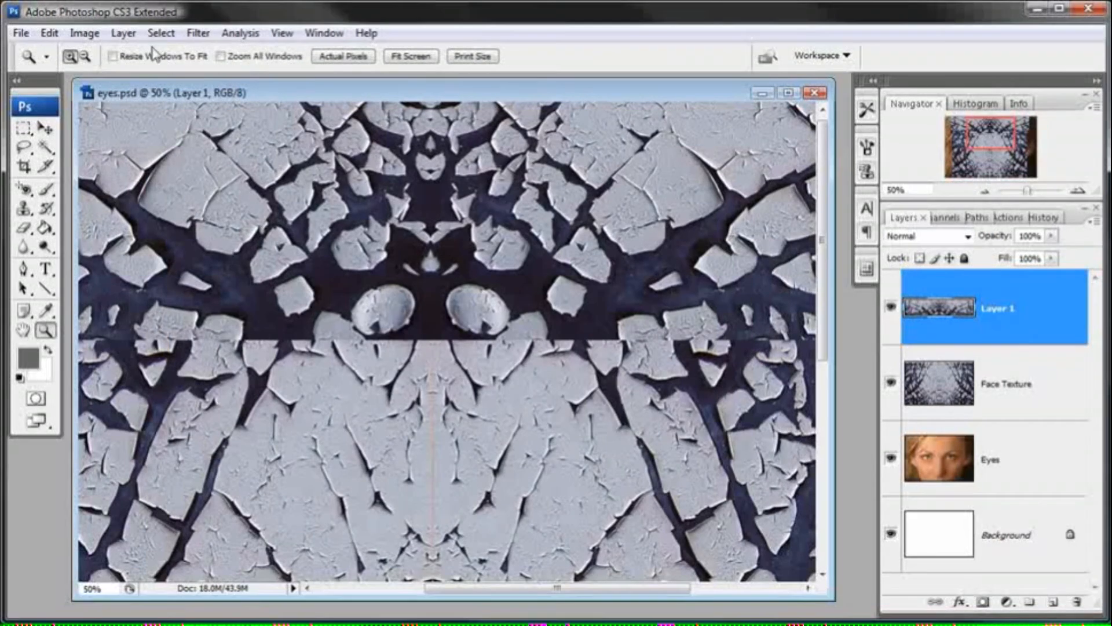
# - Switch to the Eraser and set its brush diameter to 215 px
pyautogui.click(26, 228)
pyautogui.rightClick(392, 228)
pyautogui.moveTo(478, 264); pyautogui.dragTo(518, 268)
pyautogui.click(549, 116)
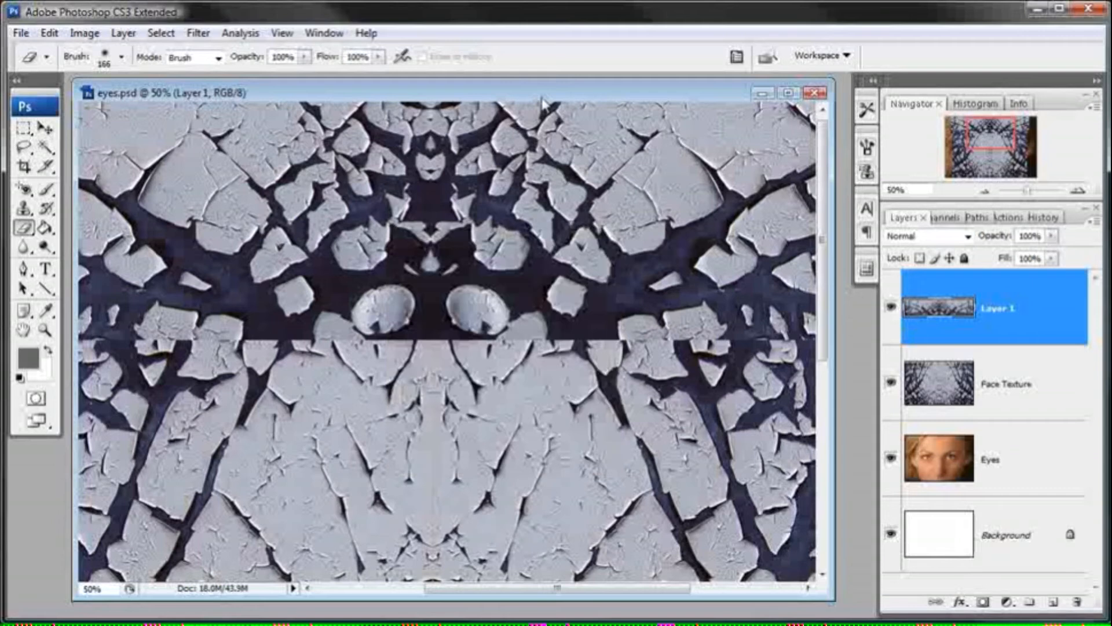
pyautogui.rightClick(549, 211)
pyautogui.doubleClick(701, 229)
pyautogui.write('215')
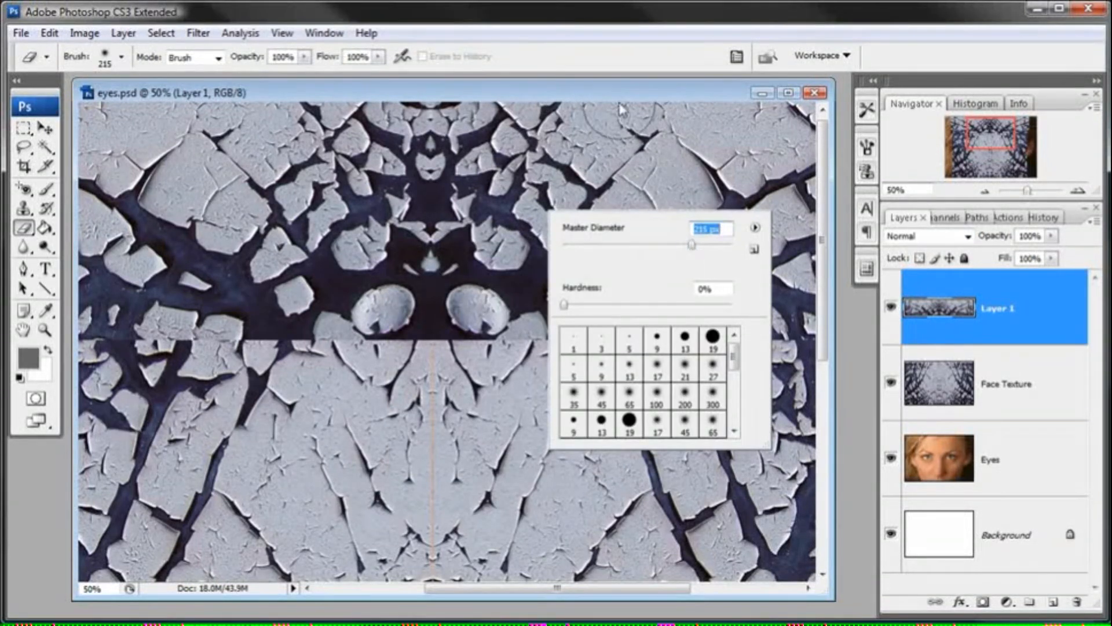
pyautogui.press('Return')
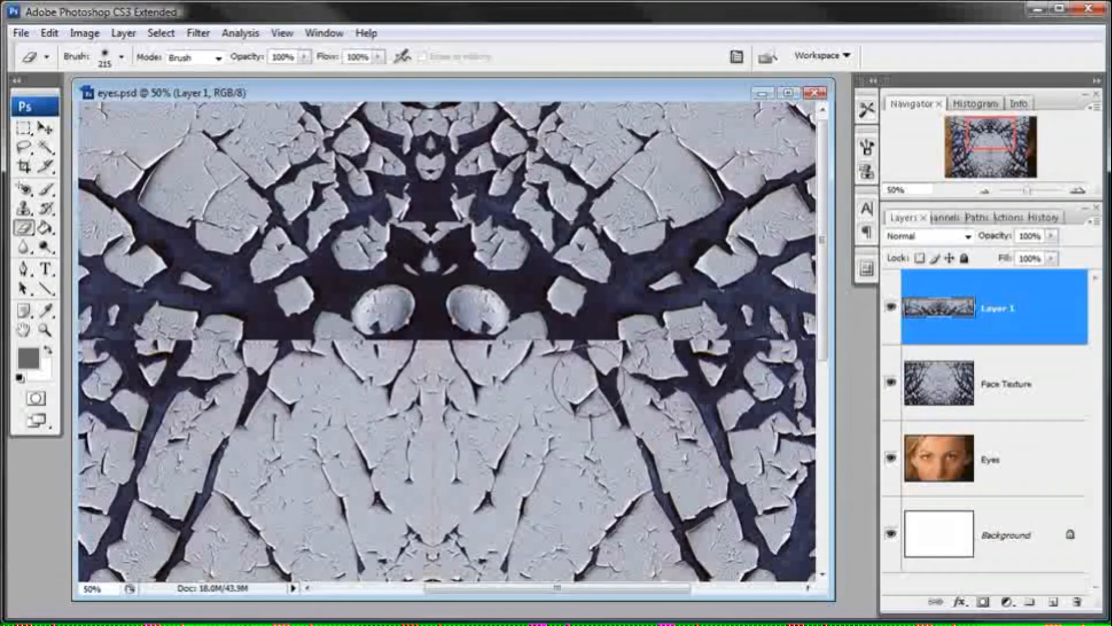
pyautogui.moveTo(493, 376)
pyautogui.mouseDown()
pyautogui.moveTo(446, 359)
pyautogui.moveTo(494, 376)
pyautogui.moveTo(603, 359)
pyautogui.moveTo(654, 374)
pyautogui.moveTo(580, 385)
pyautogui.moveTo(748, 380)
pyautogui.moveTo(758, 365)
pyautogui.mouseUp()
pyautogui.moveTo(308, 387)
pyautogui.mouseDown()
pyautogui.moveTo(446, 379)
pyautogui.moveTo(330, 376)
pyautogui.moveTo(461, 412)
pyautogui.mouseUp()
pyautogui.hotkey('ctrl', 'z')
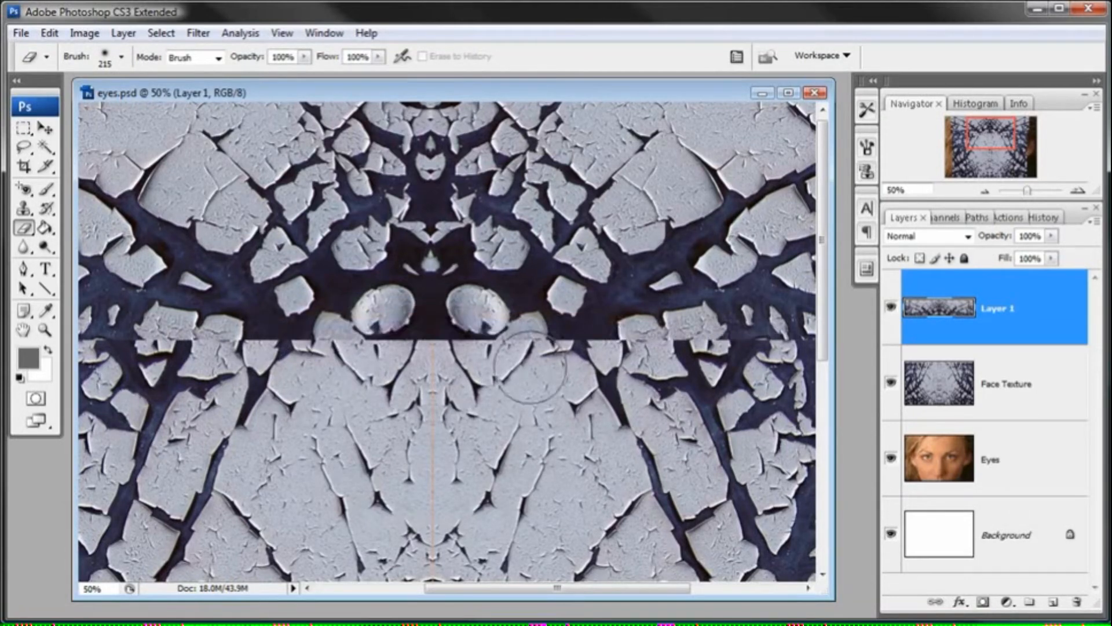
pyautogui.moveTo(405, 359)
pyautogui.mouseDown()
pyautogui.moveTo(451, 371)
pyautogui.moveTo(428, 365)
pyautogui.moveTo(371, 382)
pyautogui.moveTo(472, 382)
pyautogui.mouseUp()
# - Reduce the Eraser to 91 px and soften the forehead strip's lower edge to blend its seam with the Face Texture
pyautogui.rightClick(528, 387)
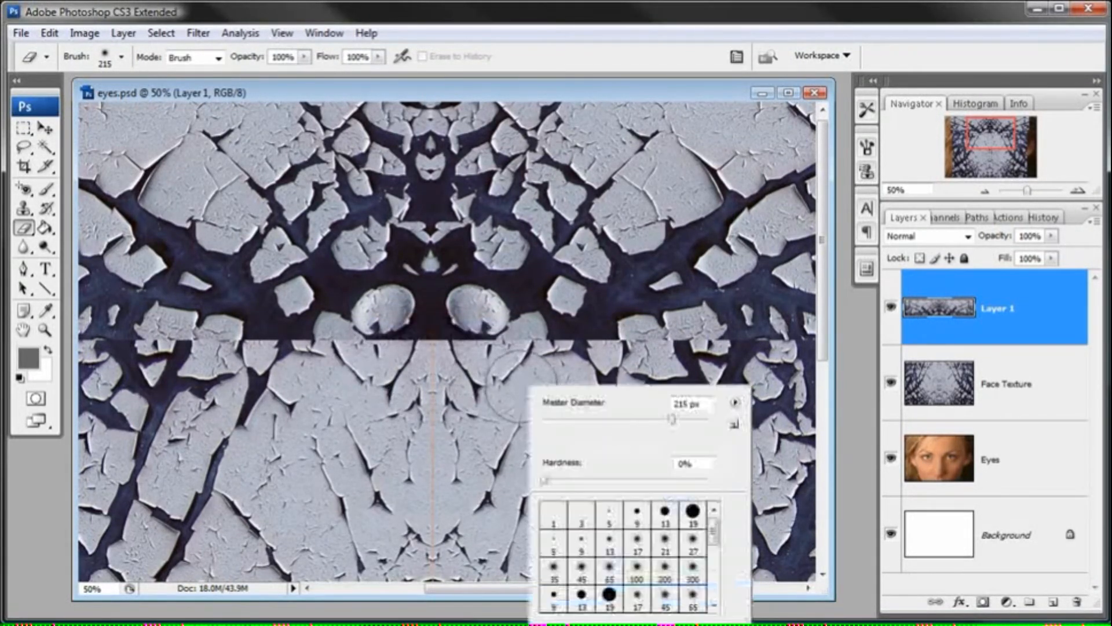
pyautogui.click(622, 420)
pyautogui.press('Return')
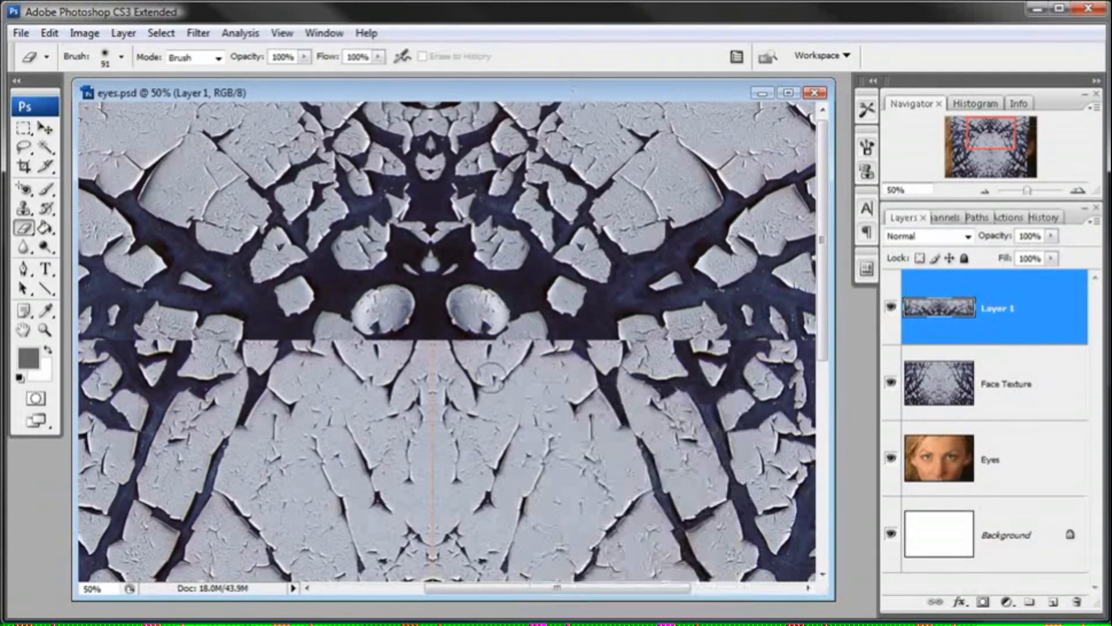
pyautogui.moveTo(442, 340)
pyautogui.mouseDown()
pyautogui.moveTo(383, 347)
pyautogui.moveTo(510, 348)
pyautogui.moveTo(415, 363)
pyautogui.mouseUp()
pyautogui.moveTo(990, 133); pyautogui.dragTo(976, 136)
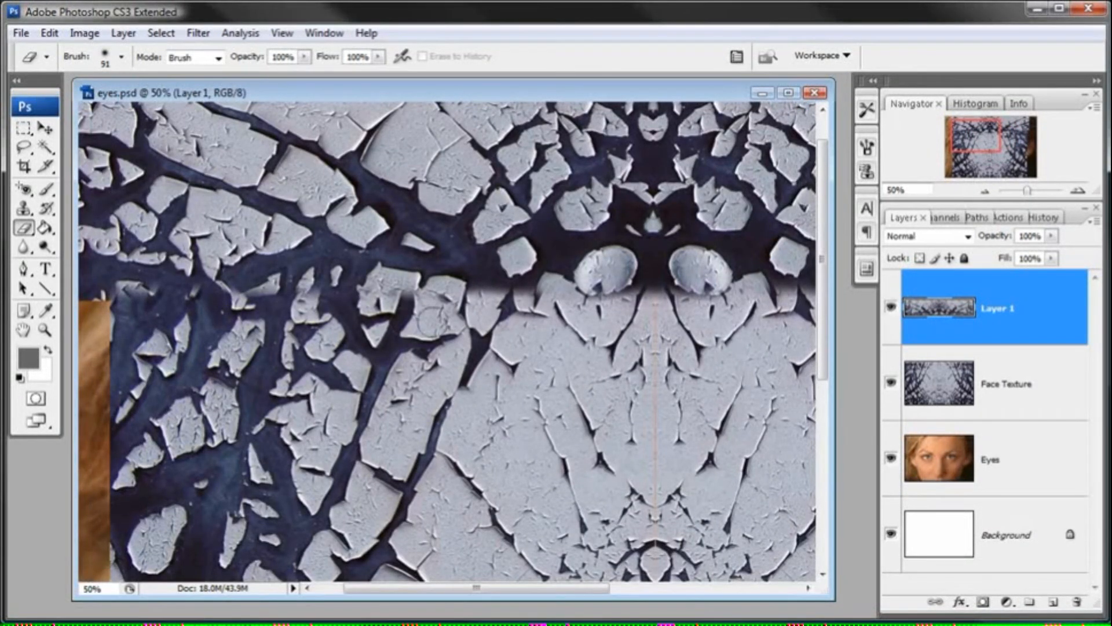
# - Merge the forehead strip on Layer 1 down into the Face Texture layer
pyautogui.click(985, 190)
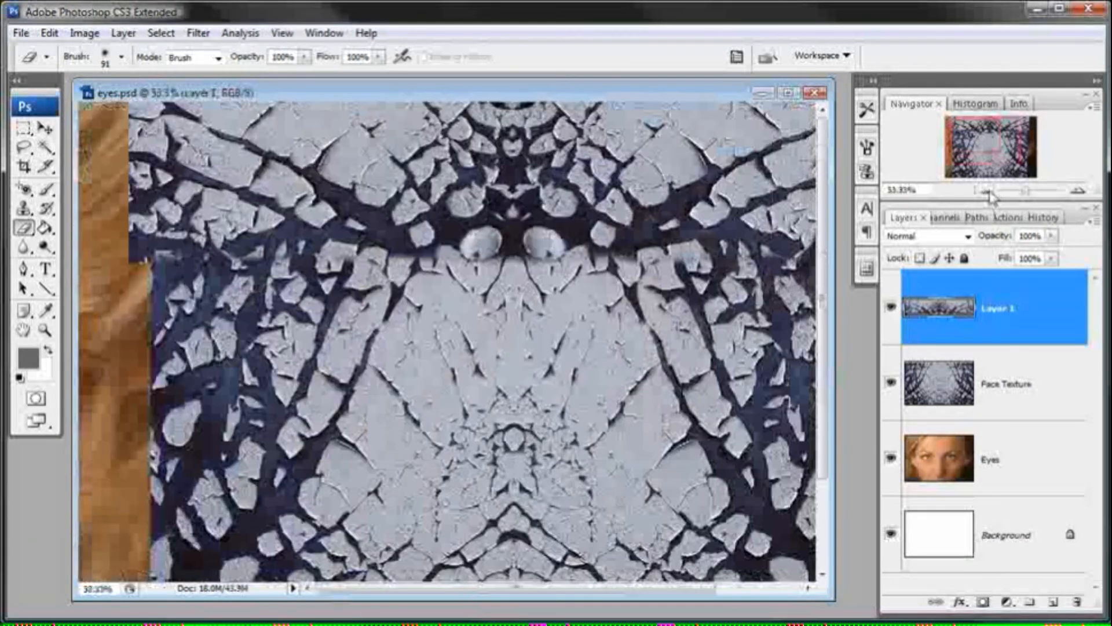
pyautogui.click(987, 191)
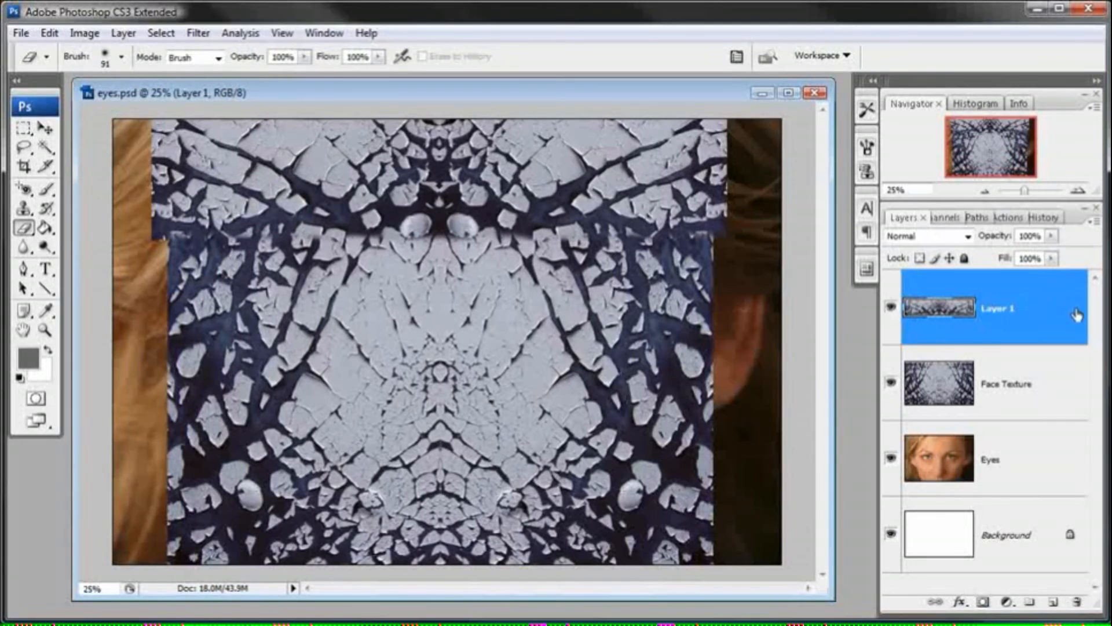
pyautogui.click(122, 35)
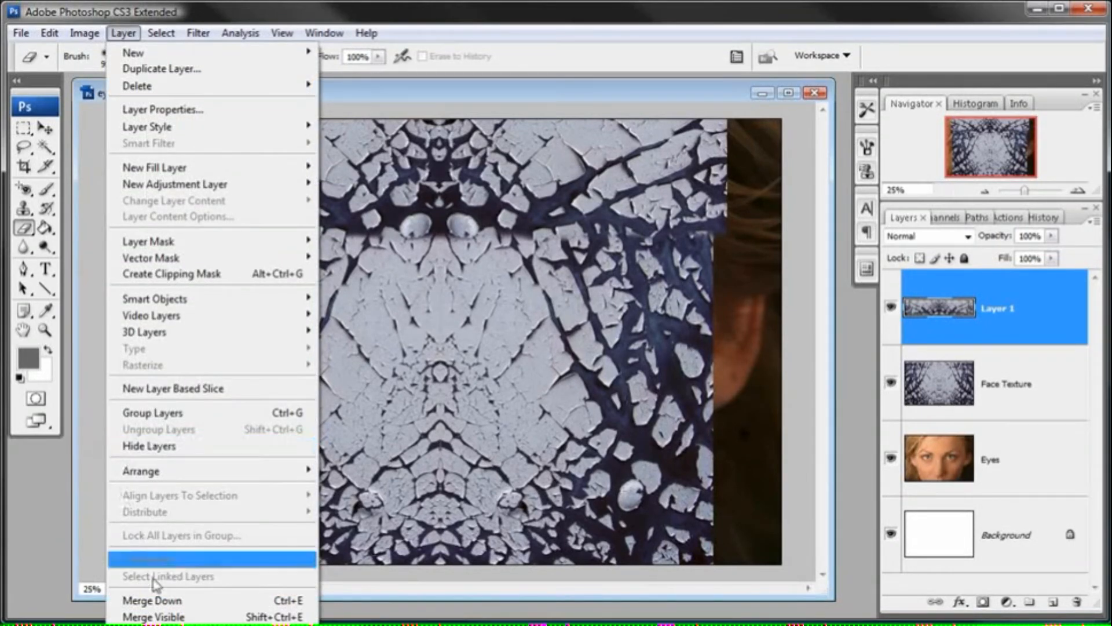
pyautogui.click(195, 603)
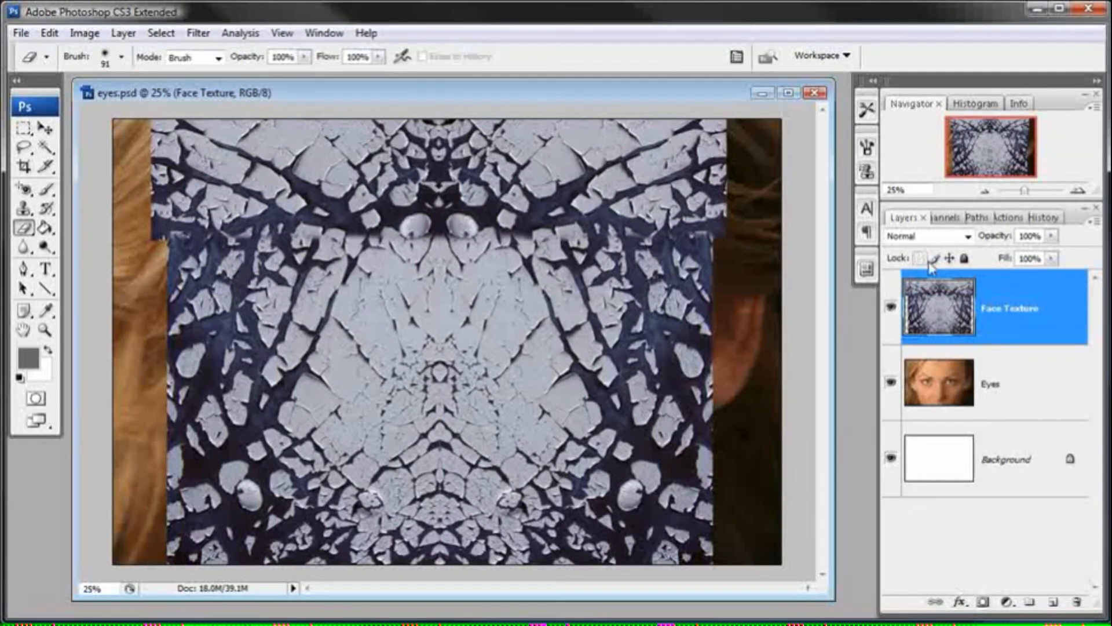
# - Set the Face Texture layer's blending mode to Luminosity and lower its opacity to 26%
pyautogui.click(967, 238)
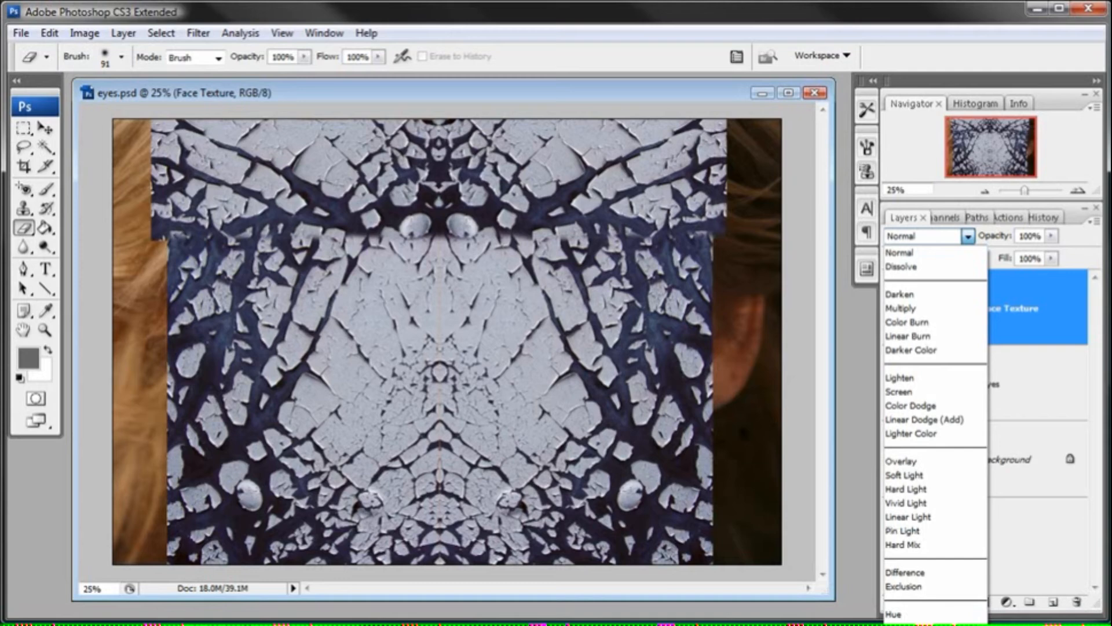
pyautogui.hotkey('shift', 'alt', 'y')
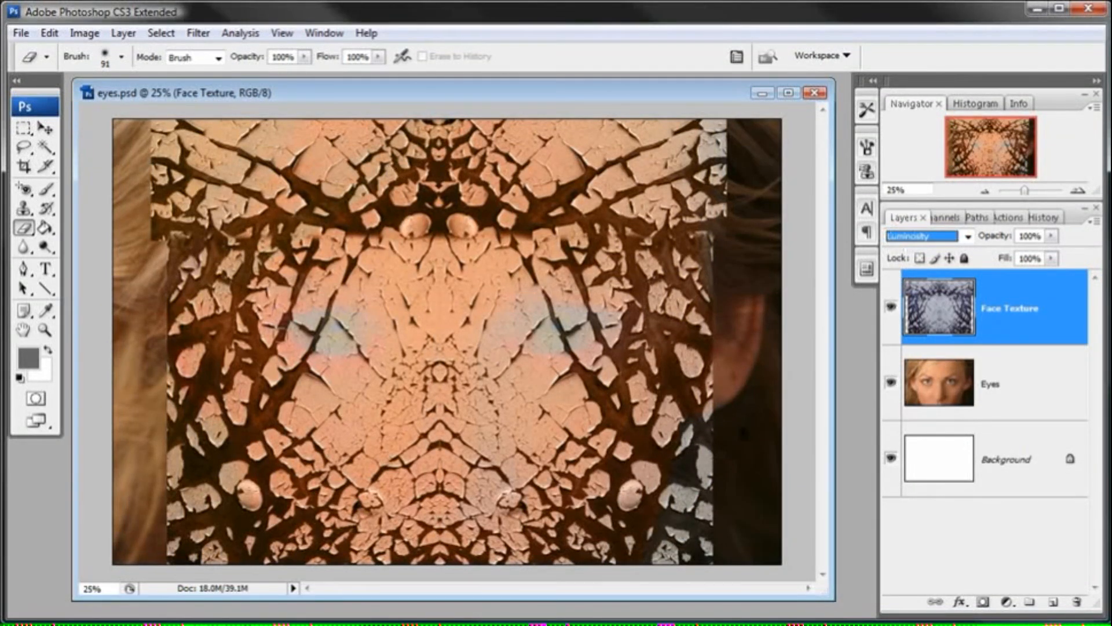
pyautogui.click(1051, 236)
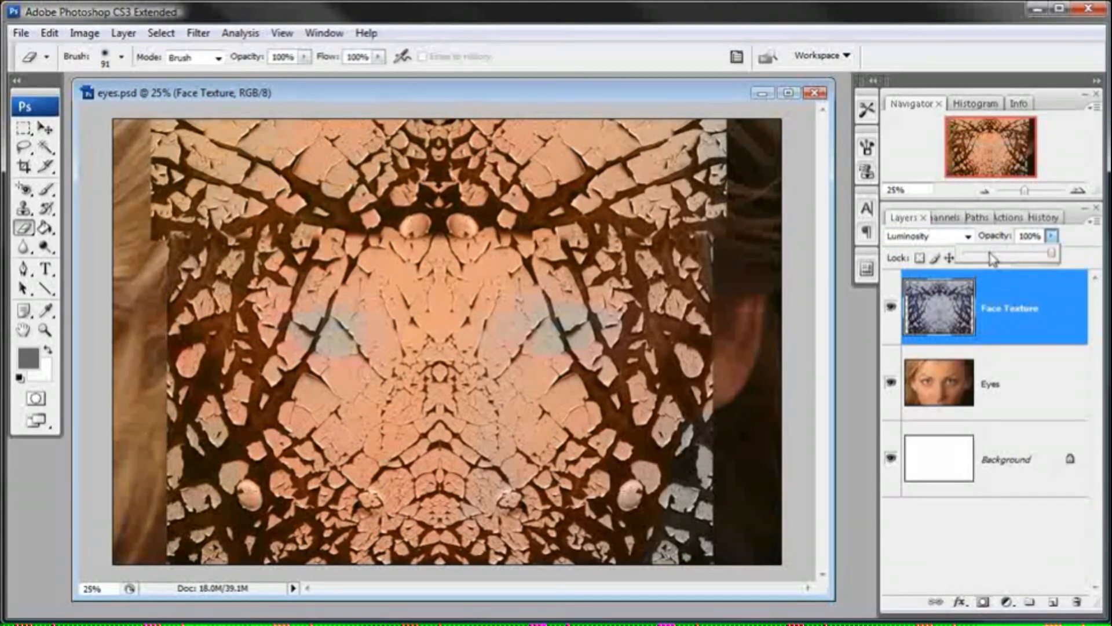
pyautogui.click(990, 255)
pyautogui.moveTo(989, 255); pyautogui.dragTo(984, 255)
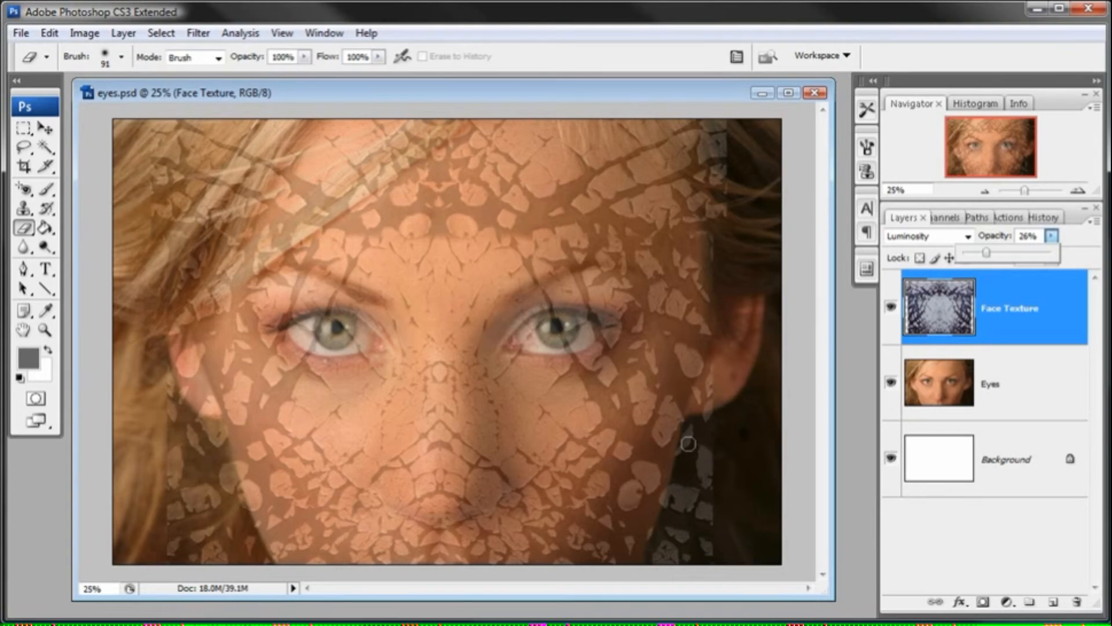
# - Add a layer mask to the Face Texture layer and ready the Brush tool with black (000000) as the foreground color
pyautogui.press('m')
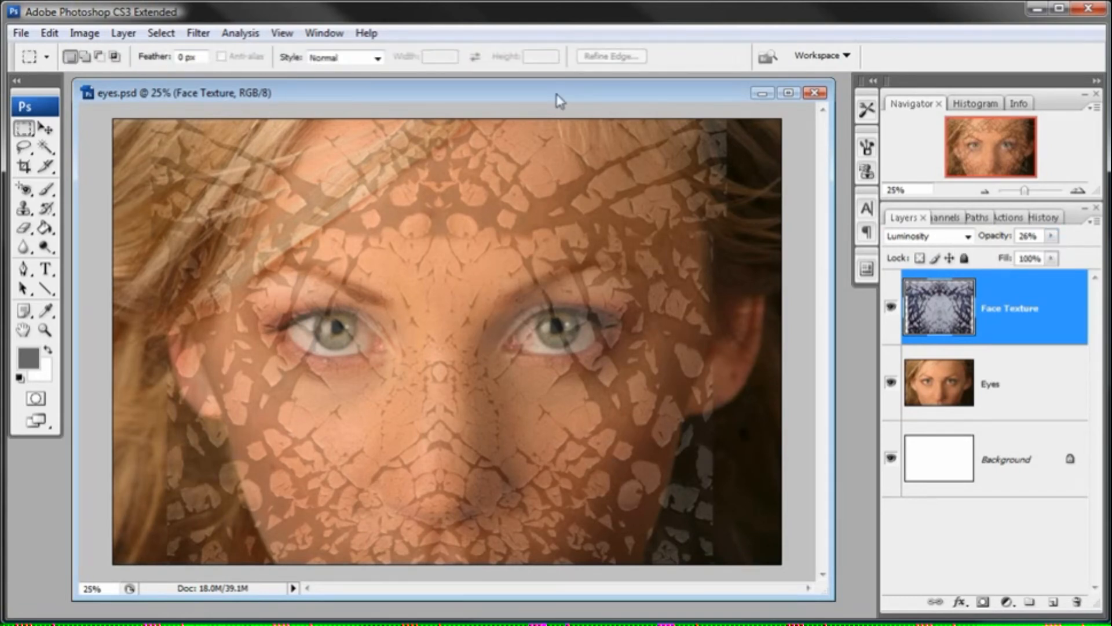
pyautogui.moveTo(879, 321); pyautogui.dragTo(834, 320)
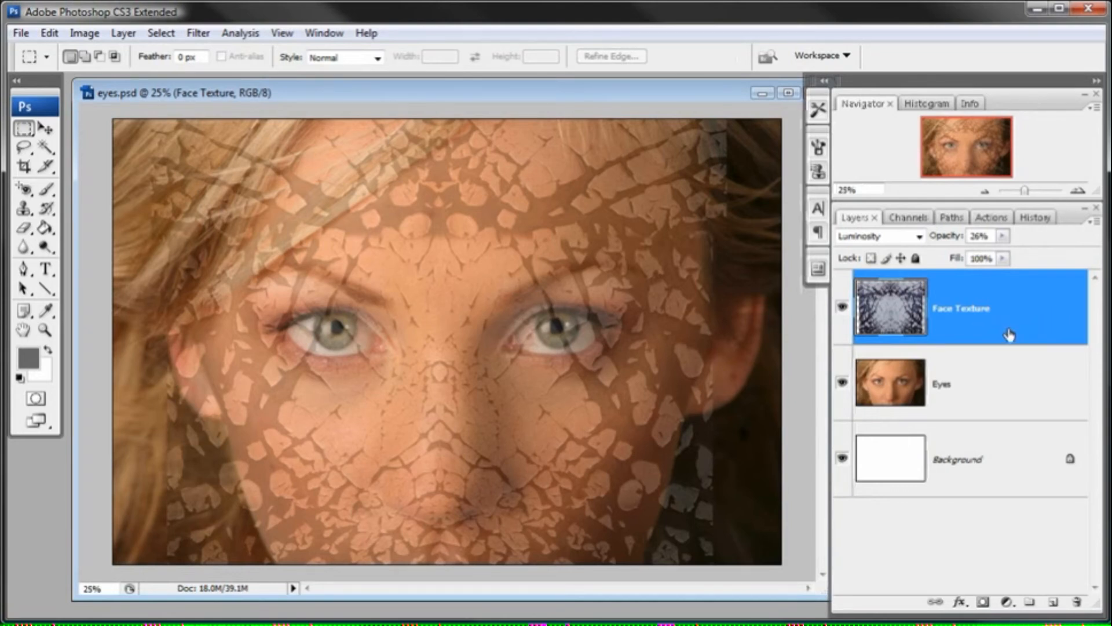
pyautogui.click(981, 602)
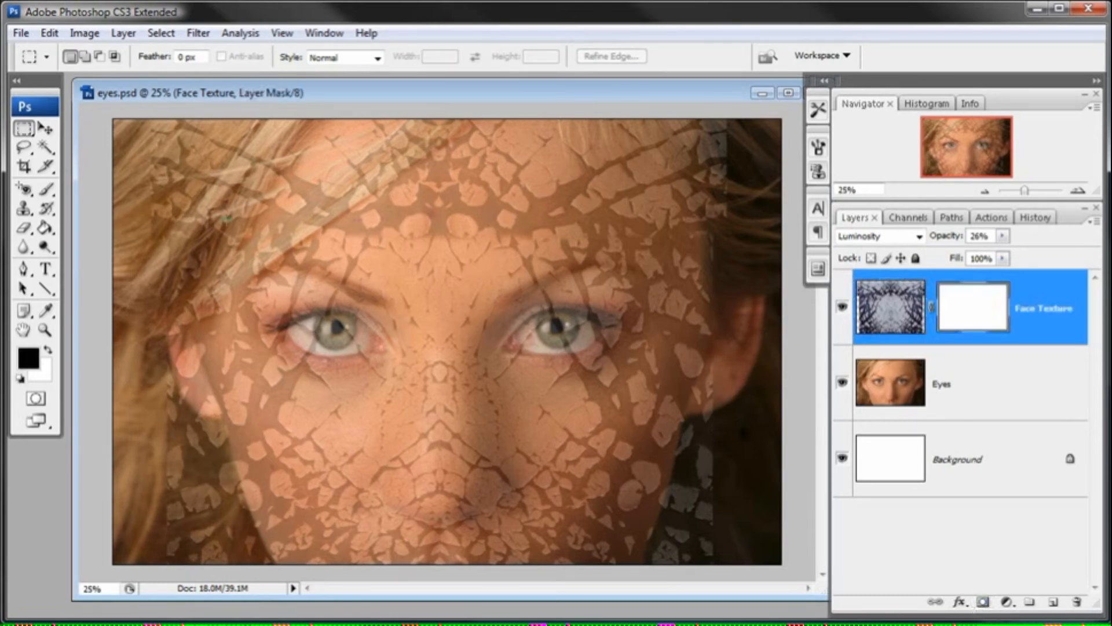
pyautogui.click(47, 189)
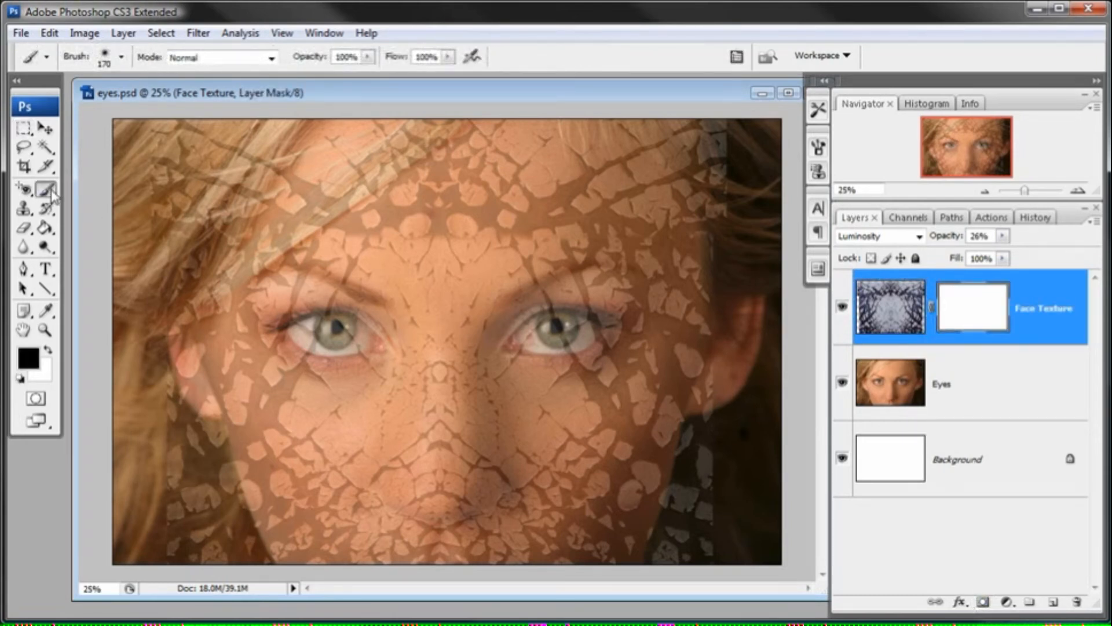
pyautogui.click(45, 310)
pyautogui.click(28, 358)
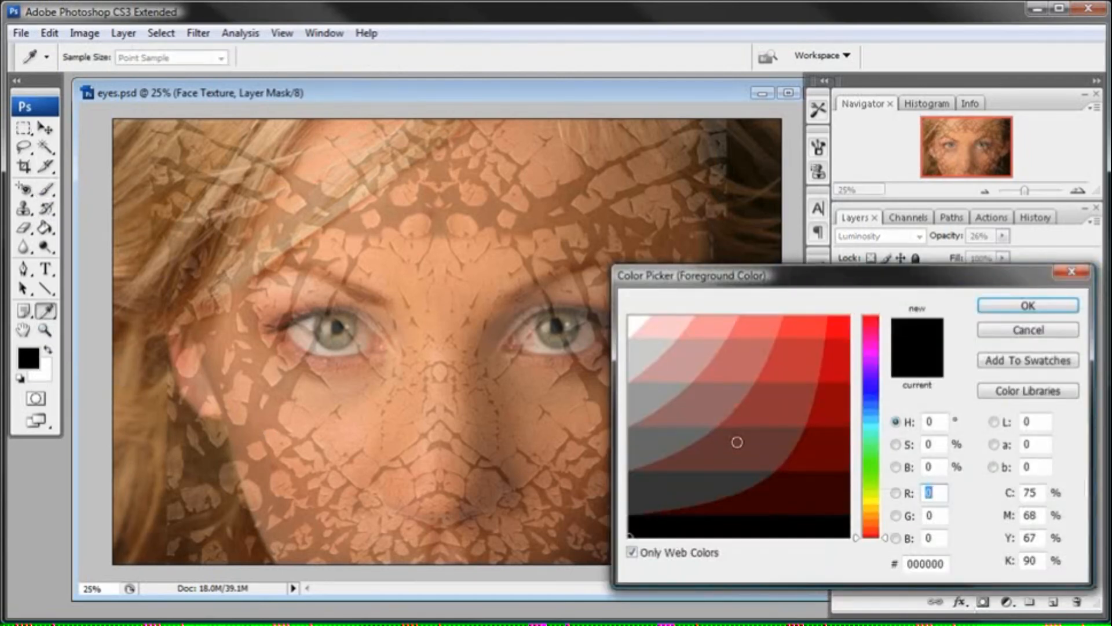
pyautogui.click(1002, 305)
# - Set the brush to 463 px with 0% hardness and mask the texture off the hair, ear and background at the face's right side
pyautogui.rightClick(424, 255)
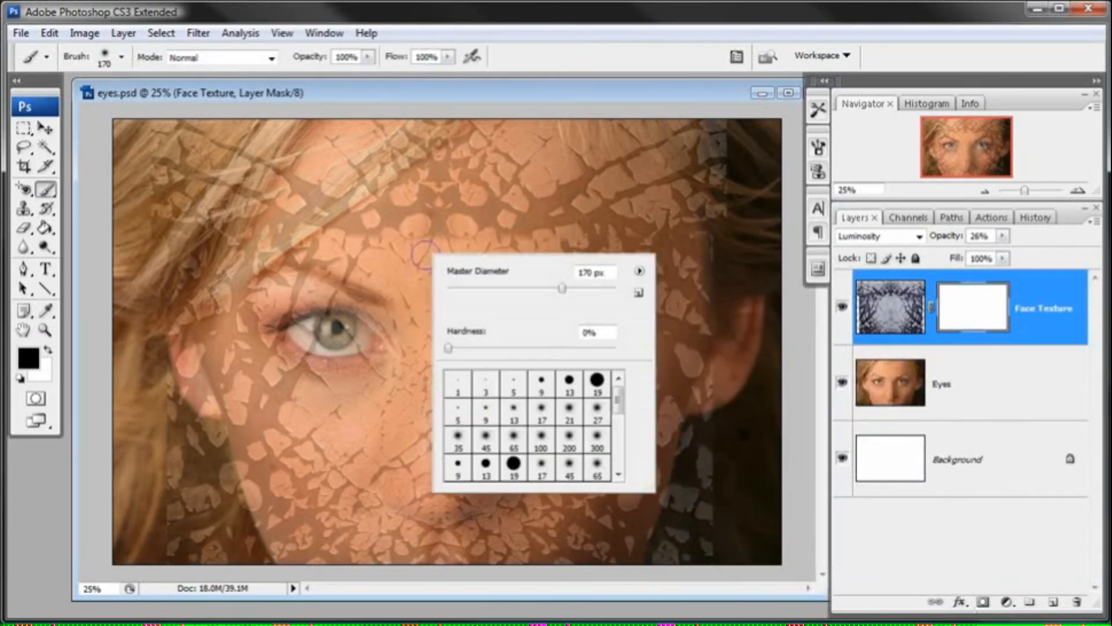
pyautogui.moveTo(562, 287); pyautogui.dragTo(590, 296)
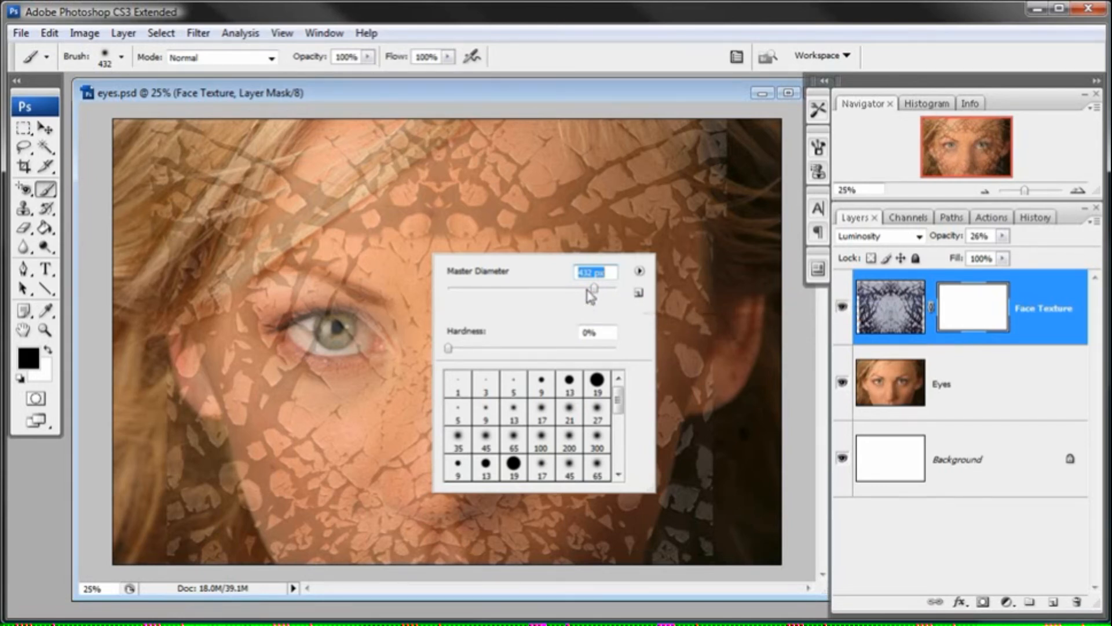
pyautogui.moveTo(589, 295); pyautogui.dragTo(596, 291)
pyautogui.click(448, 350)
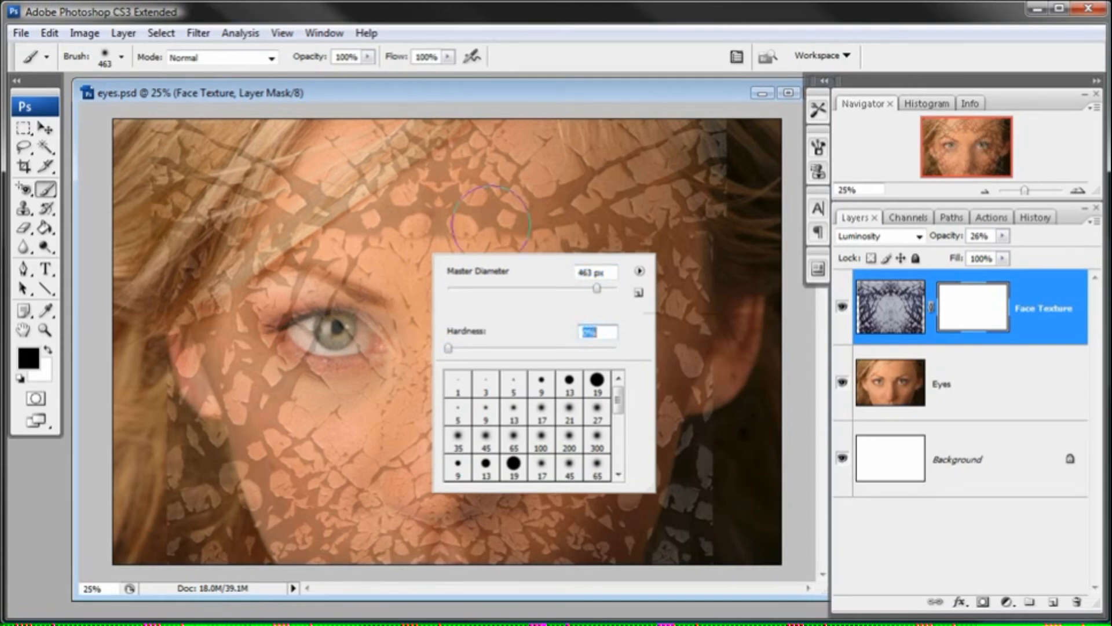
pyautogui.click(499, 95)
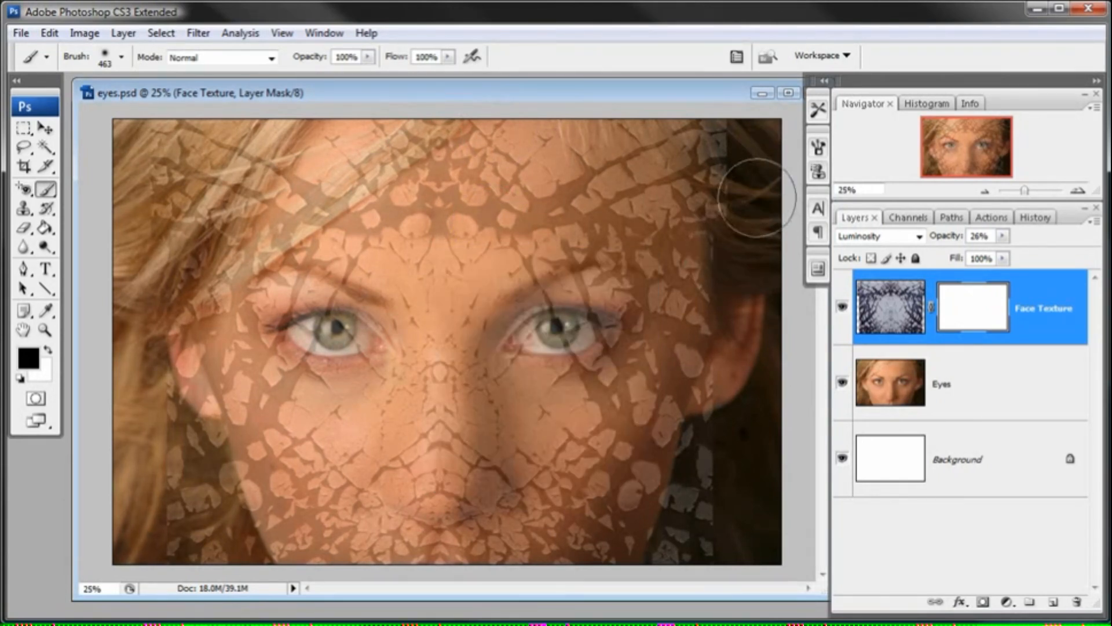
pyautogui.moveTo(757, 166)
pyautogui.mouseDown()
pyautogui.moveTo(745, 128)
pyautogui.moveTo(745, 226)
pyautogui.moveTo(753, 189)
pyautogui.moveTo(732, 137)
pyautogui.moveTo(667, 101)
pyautogui.moveTo(744, 126)
pyautogui.moveTo(723, 117)
pyautogui.moveTo(747, 142)
pyautogui.mouseUp()
pyautogui.moveTo(759, 391)
pyautogui.mouseDown()
pyautogui.moveTo(750, 424)
pyautogui.moveTo(743, 402)
pyautogui.moveTo(741, 525)
pyautogui.moveTo(719, 520)
pyautogui.moveTo(725, 546)
pyautogui.moveTo(701, 574)
pyautogui.moveTo(749, 458)
pyautogui.moveTo(732, 473)
pyautogui.moveTo(757, 378)
pyautogui.moveTo(736, 439)
pyautogui.mouseUp()
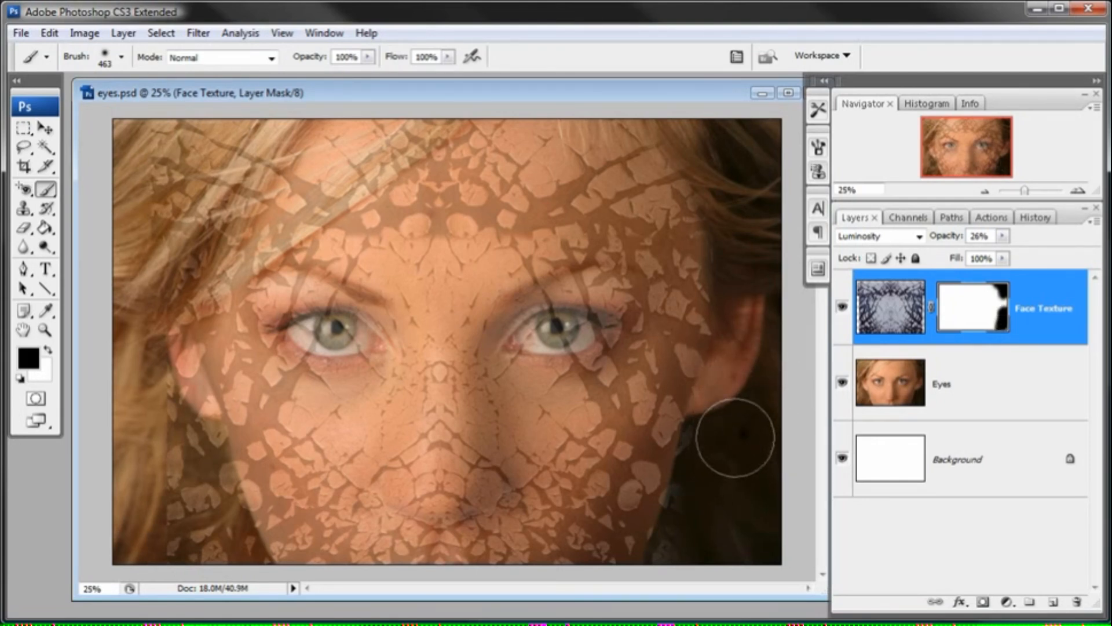
# - Set the brush to 288 px with 30% hardness and mask the texture off the lower-right background and the left ear and hair
pyautogui.rightClick(684, 438)
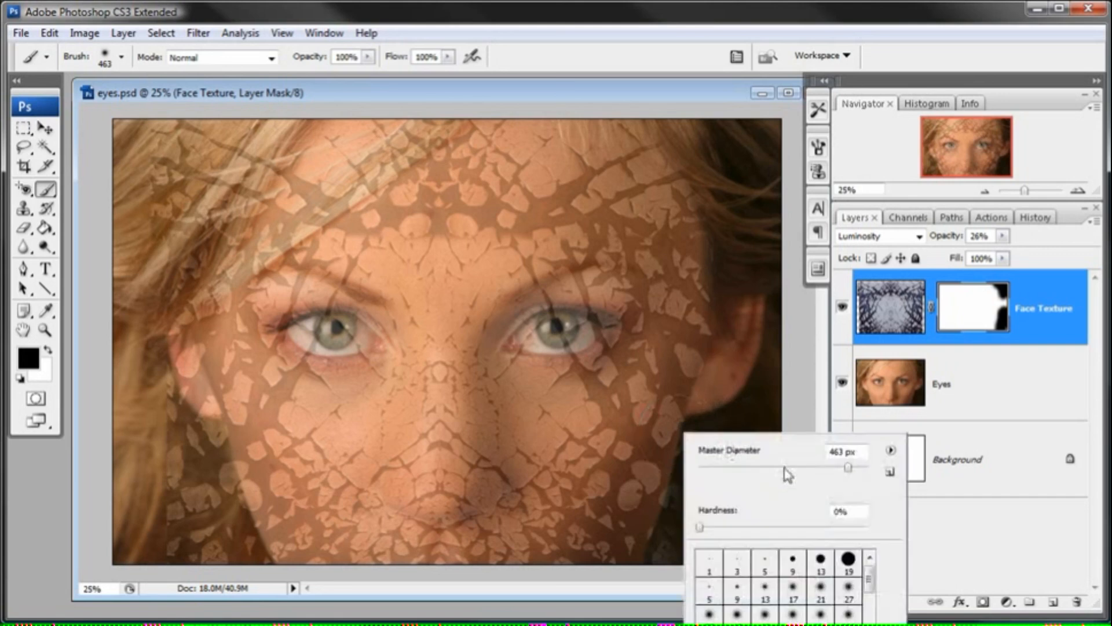
pyautogui.click(751, 527)
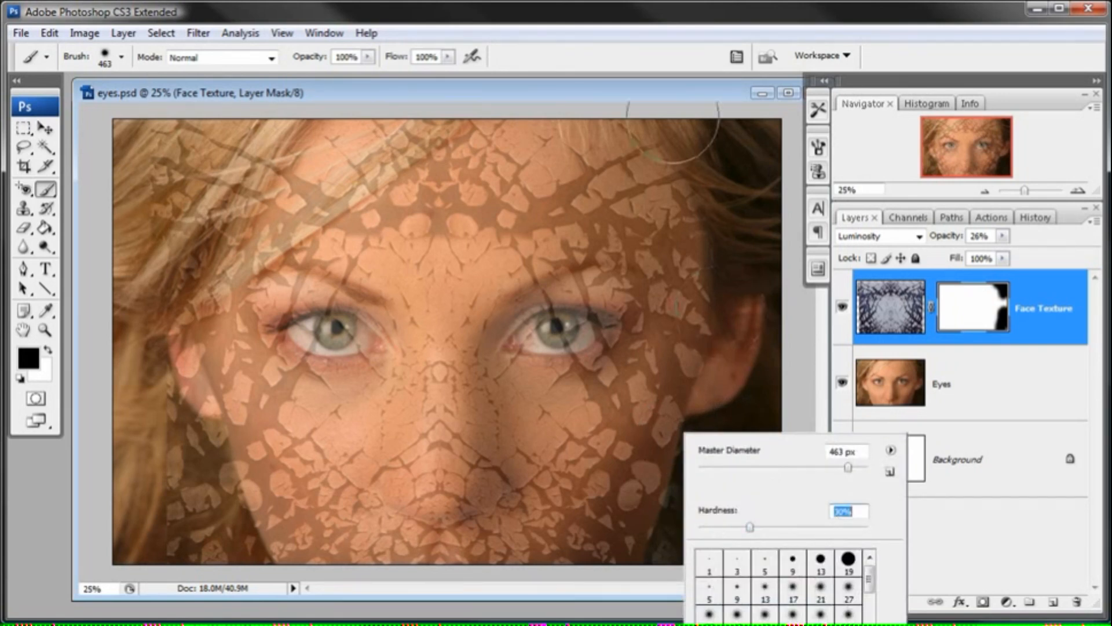
pyautogui.click(833, 468)
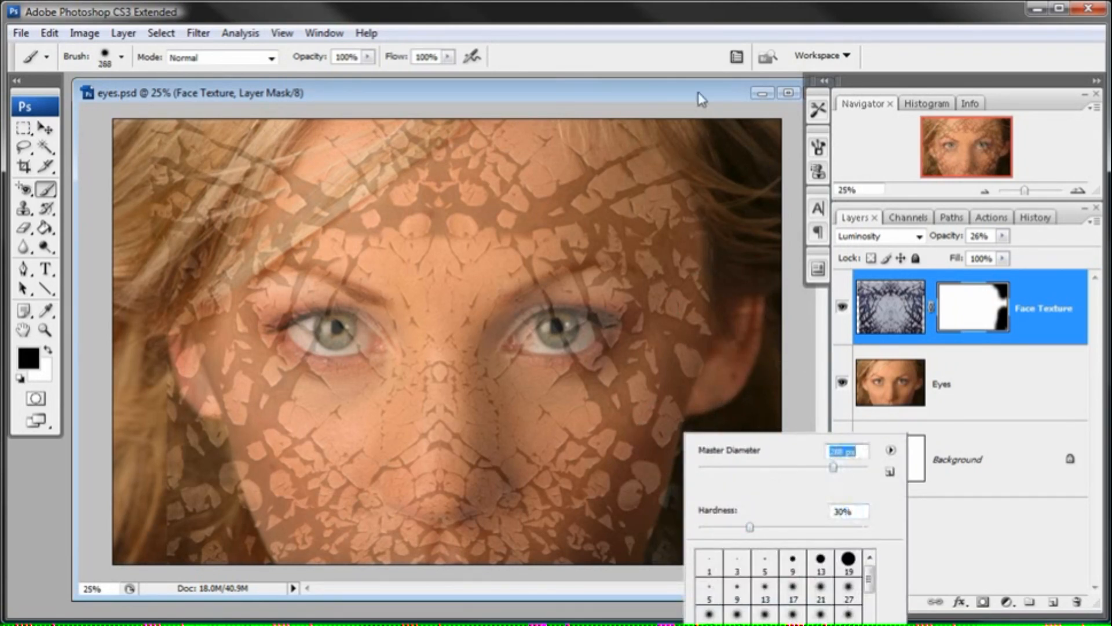
pyautogui.click(694, 95)
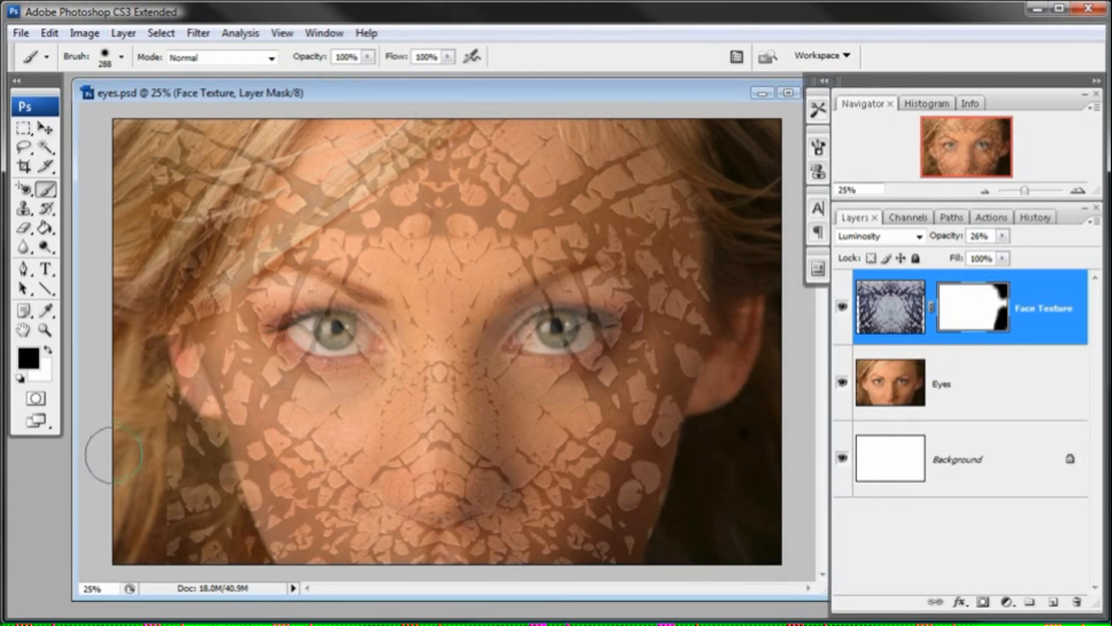
pyautogui.moveTo(167, 459)
pyautogui.mouseDown()
pyautogui.moveTo(176, 419)
pyautogui.moveTo(205, 479)
pyautogui.mouseUp()
pyautogui.moveTo(203, 481)
pyautogui.mouseDown()
pyautogui.moveTo(188, 419)
pyautogui.moveTo(241, 568)
pyautogui.moveTo(186, 523)
pyautogui.moveTo(169, 534)
pyautogui.moveTo(153, 527)
pyautogui.moveTo(239, 565)
pyautogui.moveTo(203, 461)
pyautogui.moveTo(200, 483)
pyautogui.moveTo(243, 568)
pyautogui.moveTo(216, 519)
pyautogui.moveTo(190, 406)
pyautogui.moveTo(158, 346)
pyautogui.mouseUp()
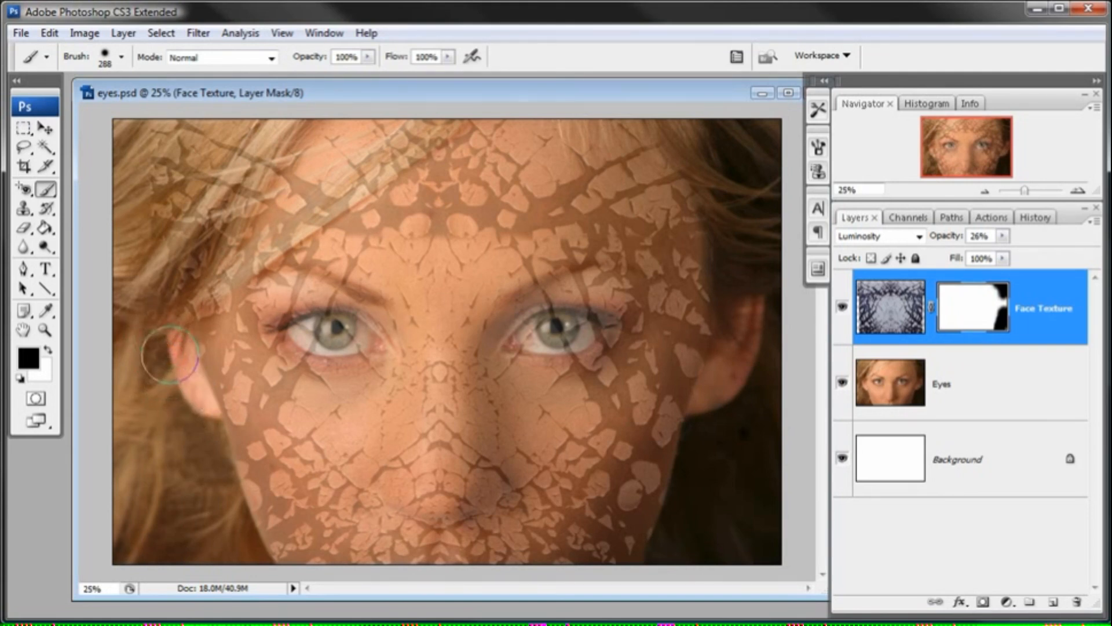
pyautogui.moveTo(139, 174)
pyautogui.mouseDown()
pyautogui.moveTo(155, 151)
pyautogui.moveTo(183, 179)
pyautogui.mouseUp()
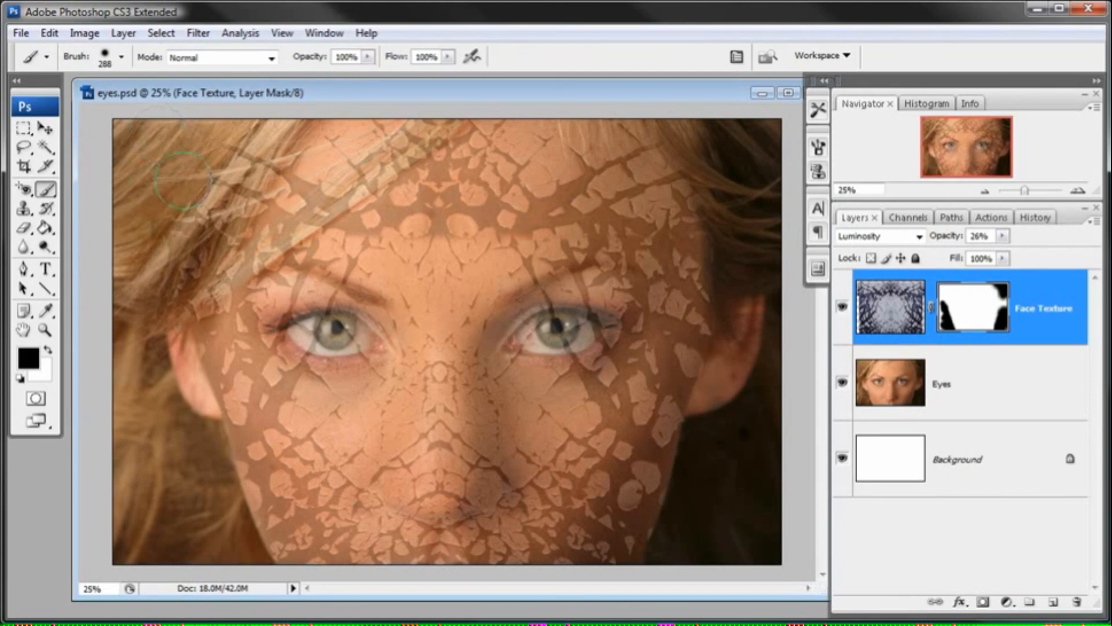